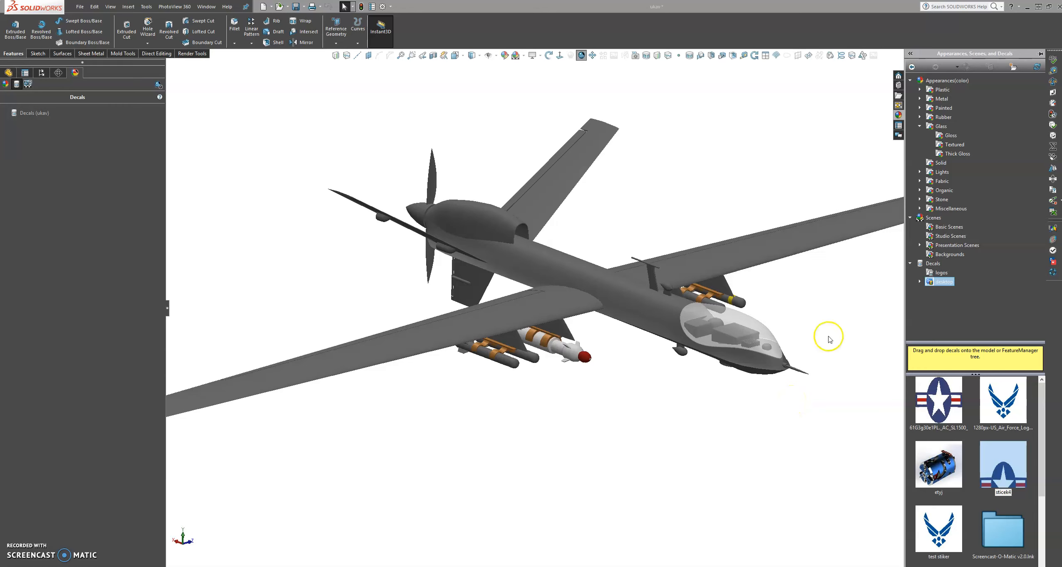
{"action": "left_click", "coordinate": [745, 362]}
{"action": "left_click", "coordinate": [569, 465]}
{"action": "left_click", "coordinate": [5, 74]}
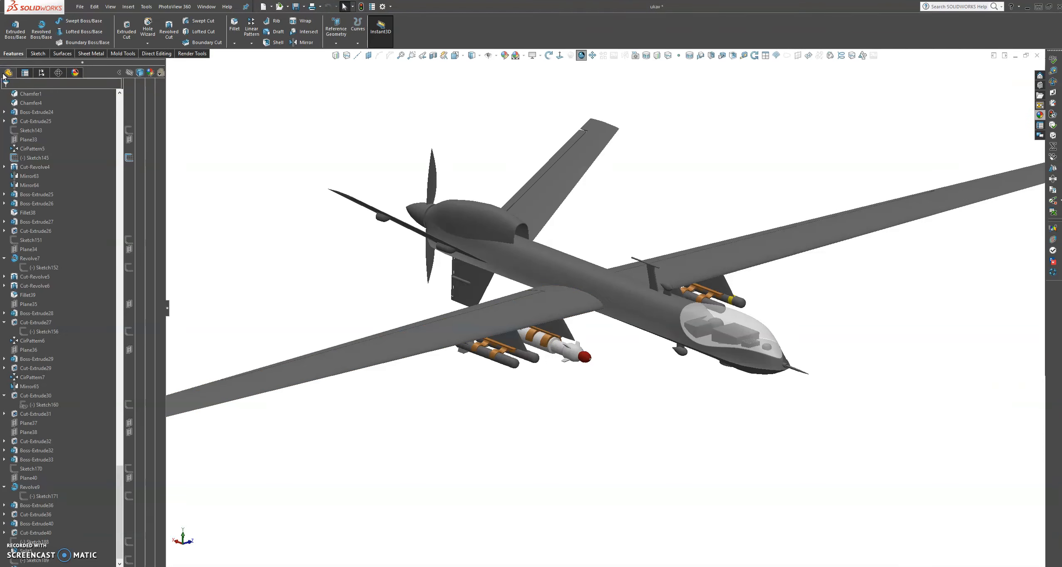
- Show the drone model's decals list in the DisplayManager and start adding a new decal
{"action": "left_click", "coordinate": [75, 73]}
{"action": "left_click", "coordinate": [31, 116]}
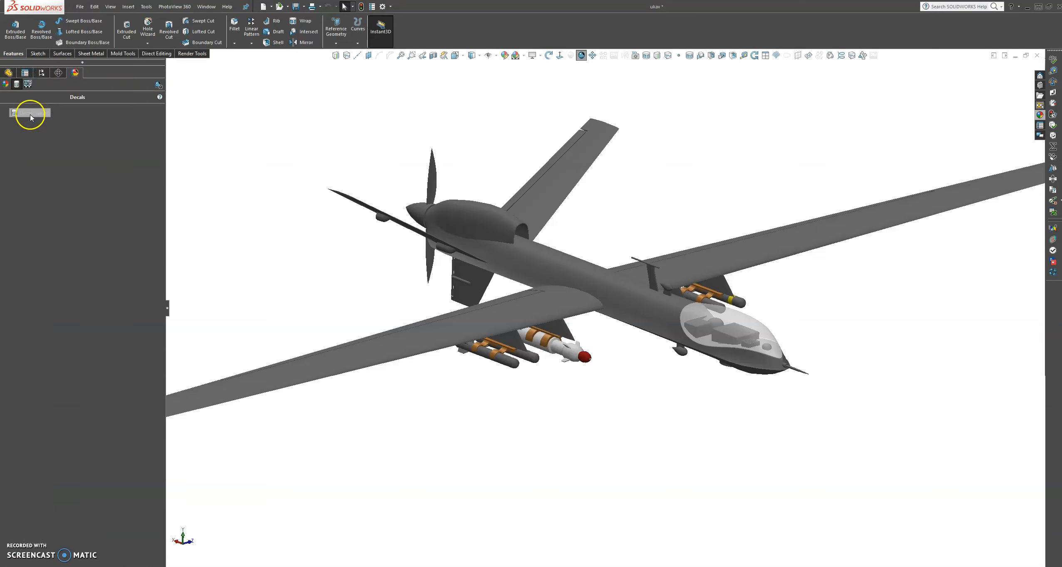
{"action": "left_click", "coordinate": [30, 116]}
{"action": "left_click", "coordinate": [5, 84]}
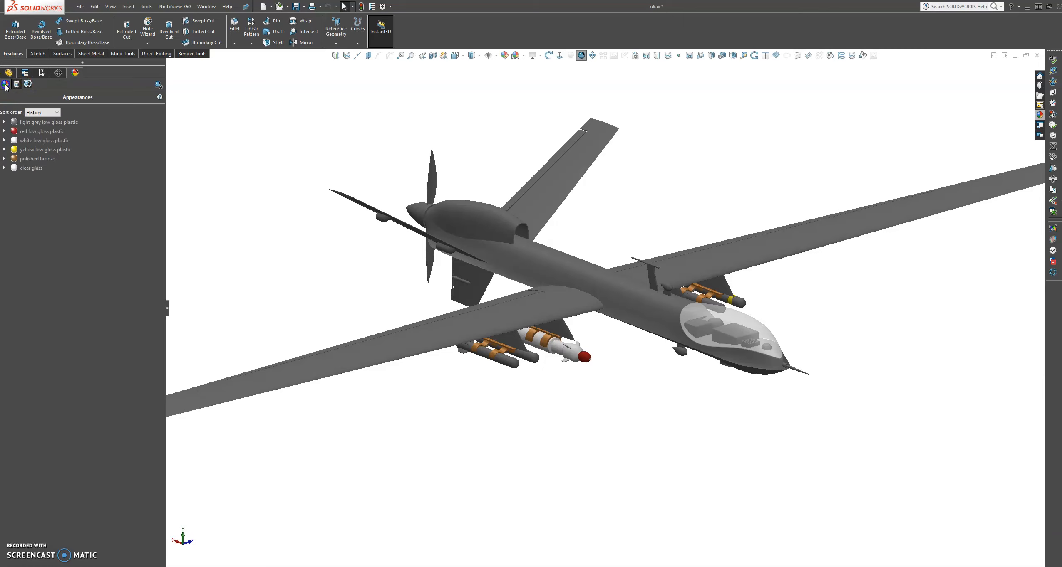
{"action": "left_click", "coordinate": [16, 84]}
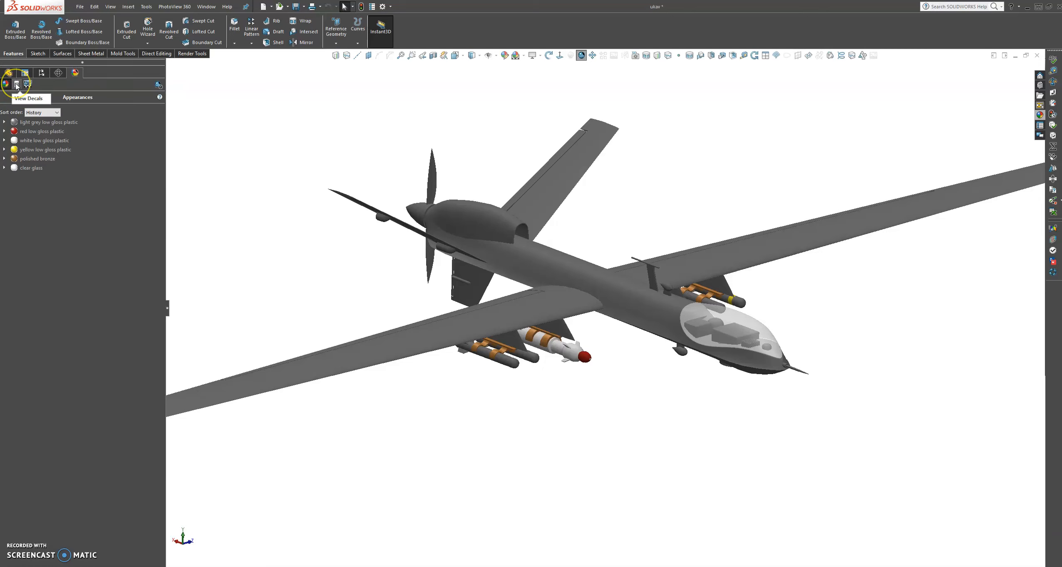
{"action": "left_click", "coordinate": [17, 85]}
{"action": "left_click", "coordinate": [37, 112]}
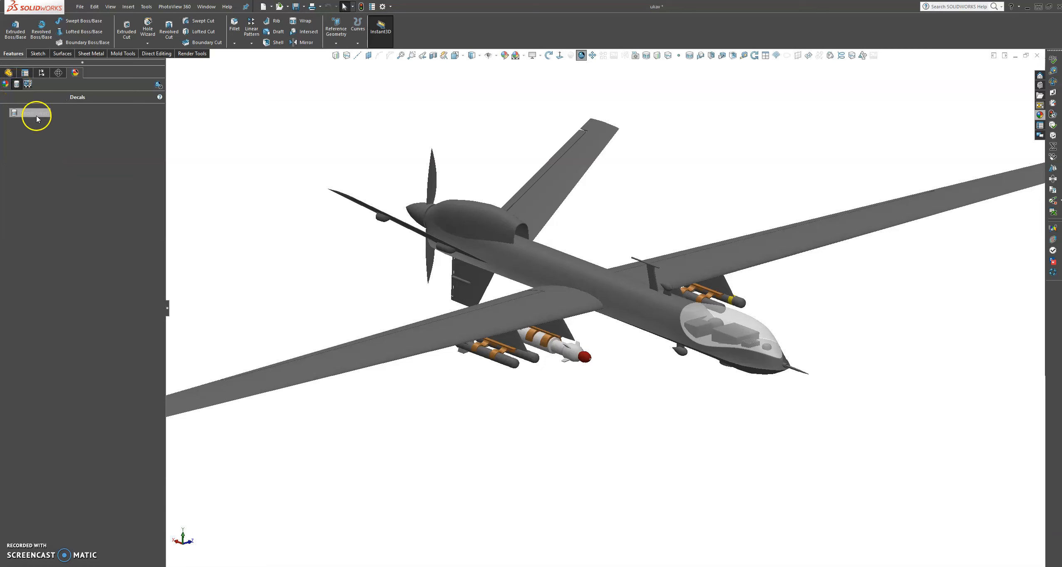
{"action": "right_click", "coordinate": [38, 115]}
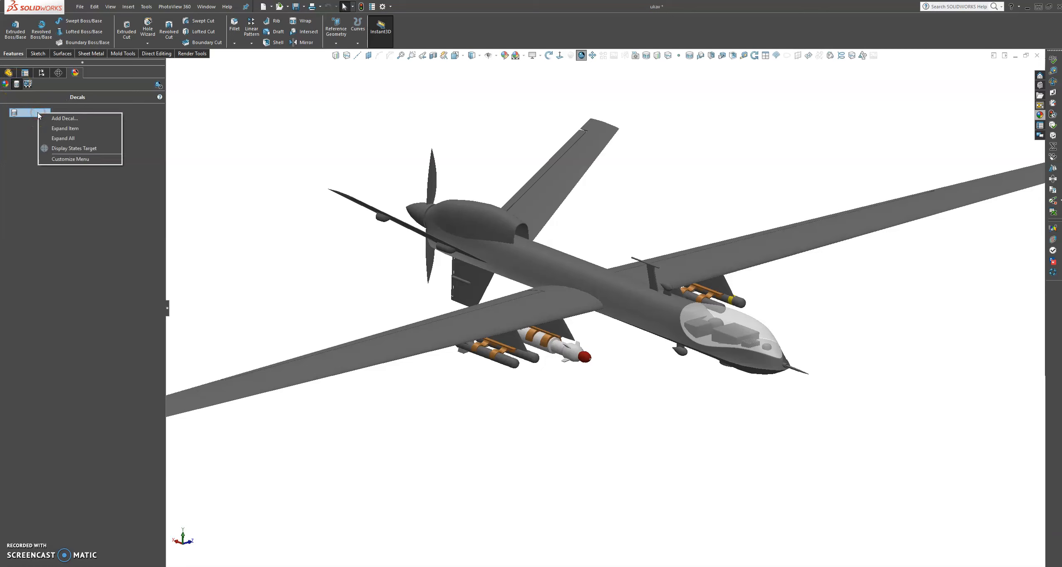
{"action": "left_click", "coordinate": [59, 118]}
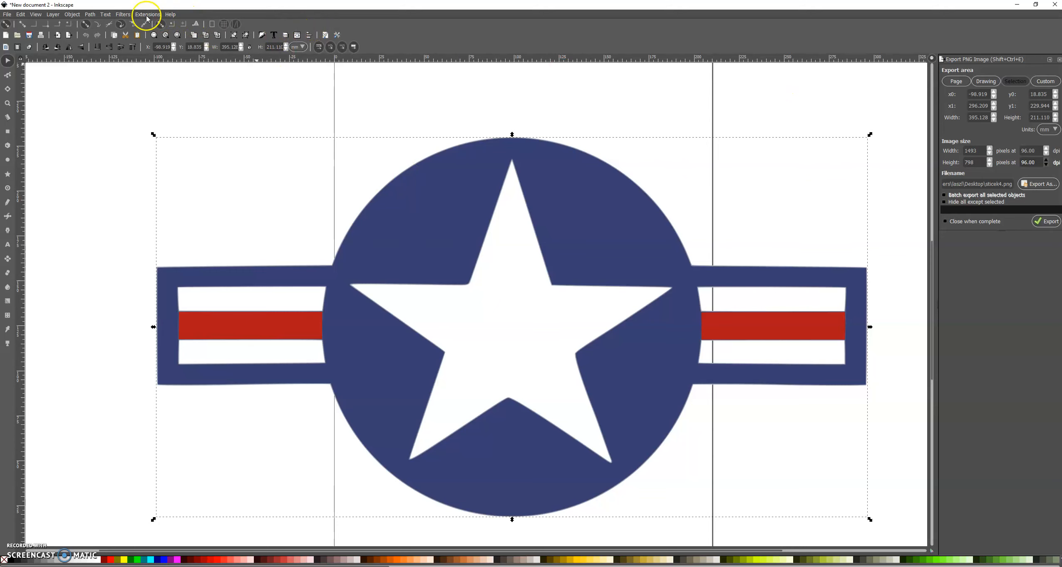
- In Inkscape, check the Trace Bitmap options for the star roundel, export the selected artwork as sticek4.png, and return to SOLIDWORKS
{"action": "left_click", "coordinate": [74, 15]}
{"action": "left_click", "coordinate": [90, 15]}
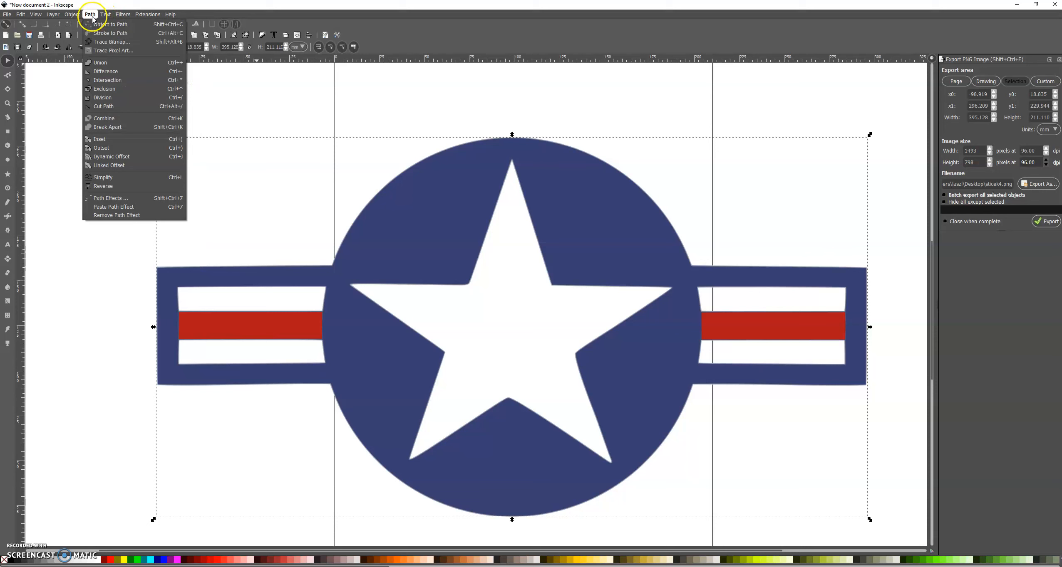
{"action": "left_click", "coordinate": [100, 42]}
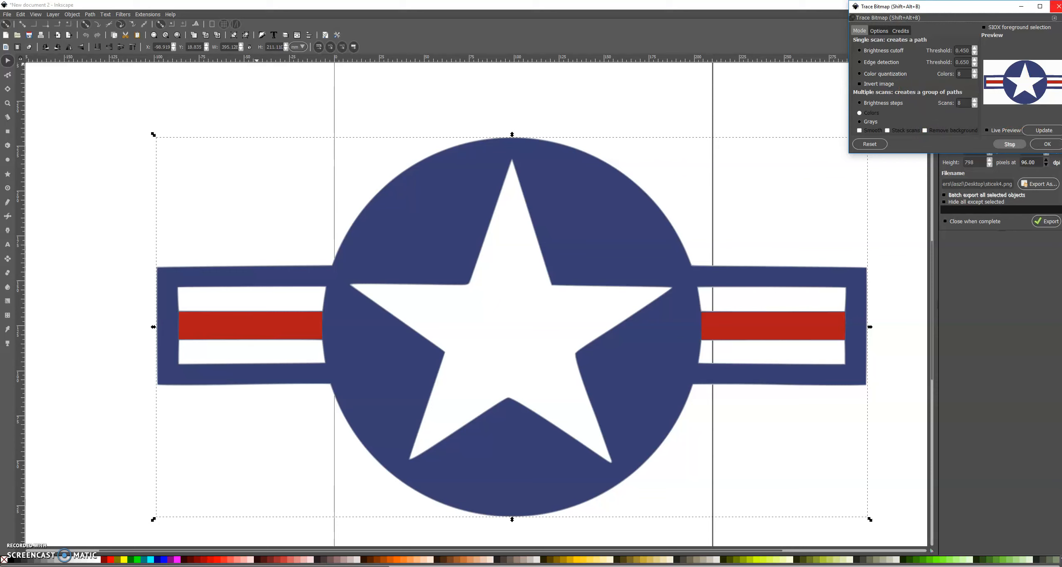
{"action": "left_click", "coordinate": [1058, 7]}
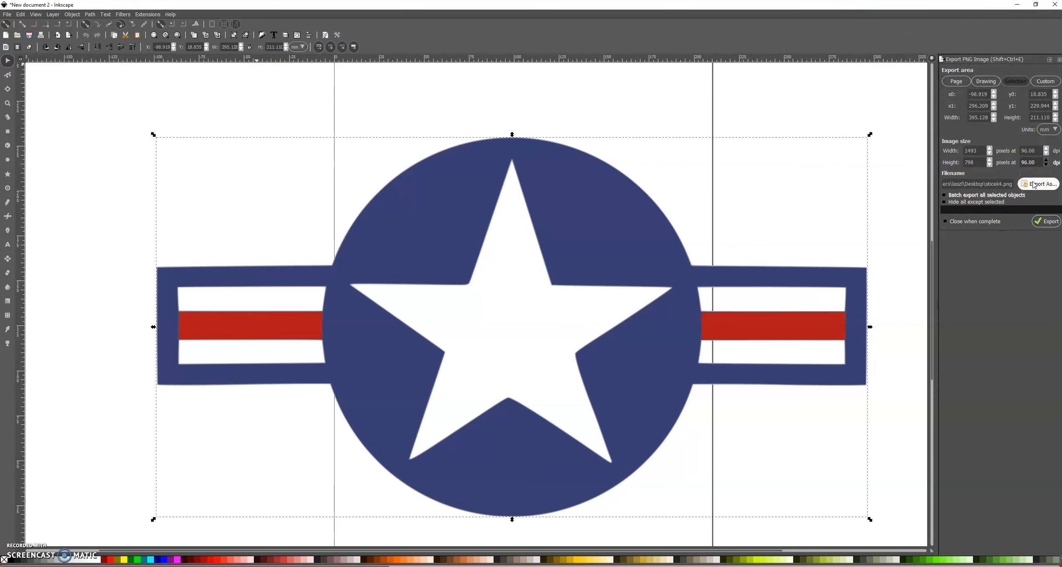
{"action": "left_click", "coordinate": [1045, 221]}
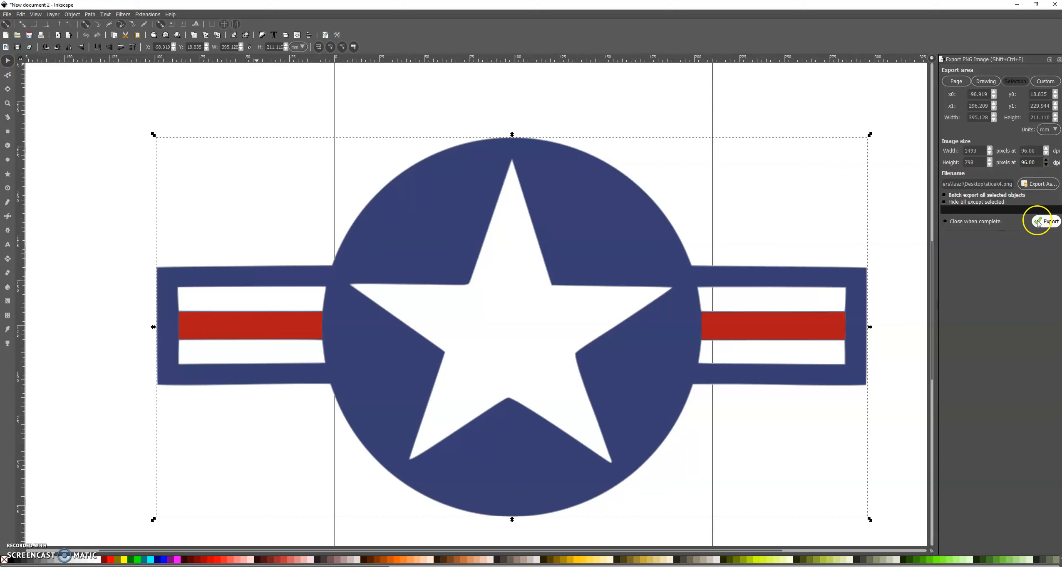
{"action": "left_click", "coordinate": [1017, 6]}
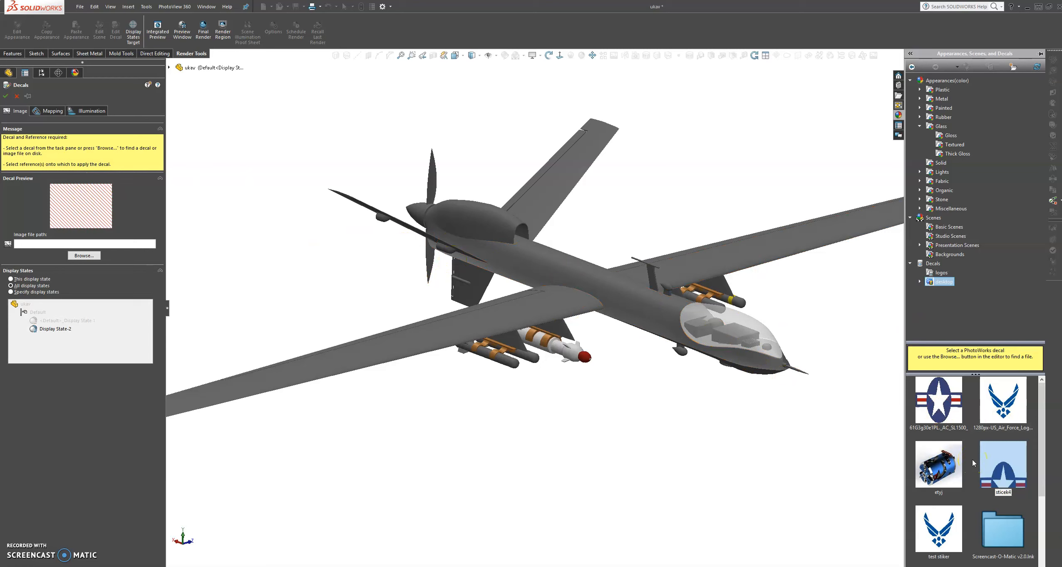
{"action": "left_click", "coordinate": [89, 256]}
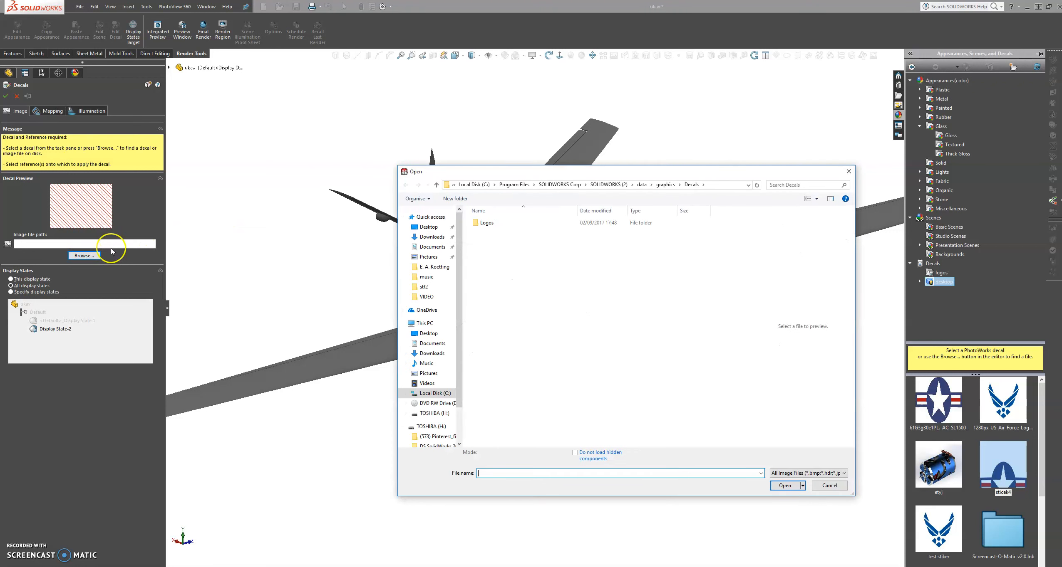
{"action": "left_click", "coordinate": [425, 228]}
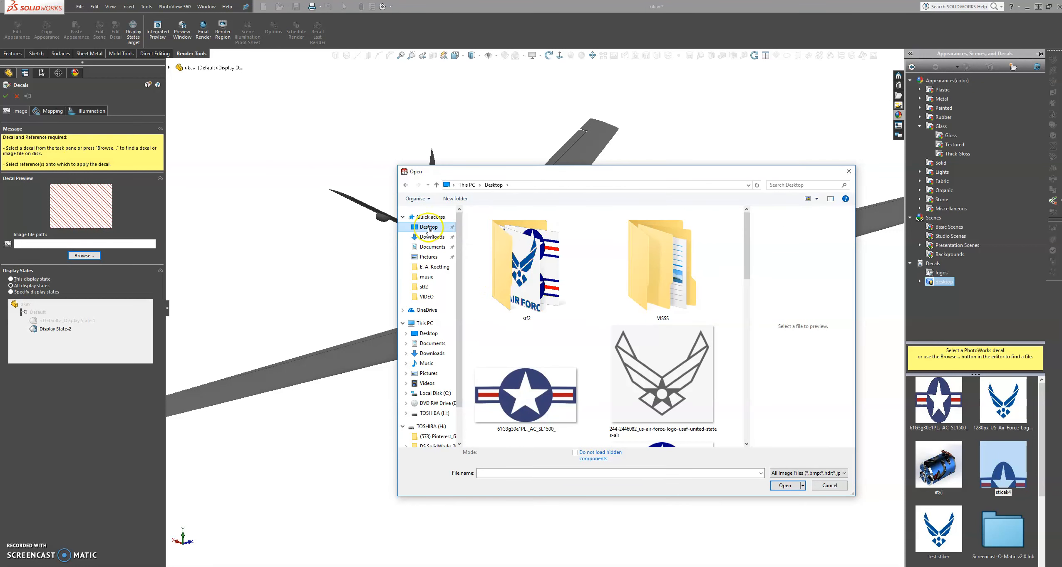
{"action": "left_click_drag", "start_coordinate": [747, 270], "coordinate": [761, 285]}
{"action": "left_click", "coordinate": [688, 299]}
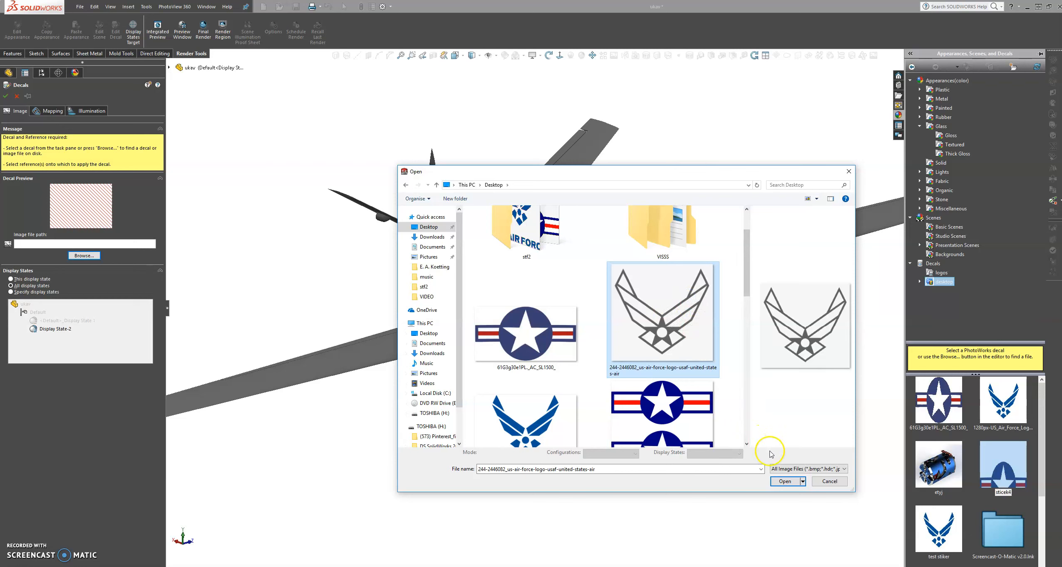
{"action": "left_click", "coordinate": [783, 481]}
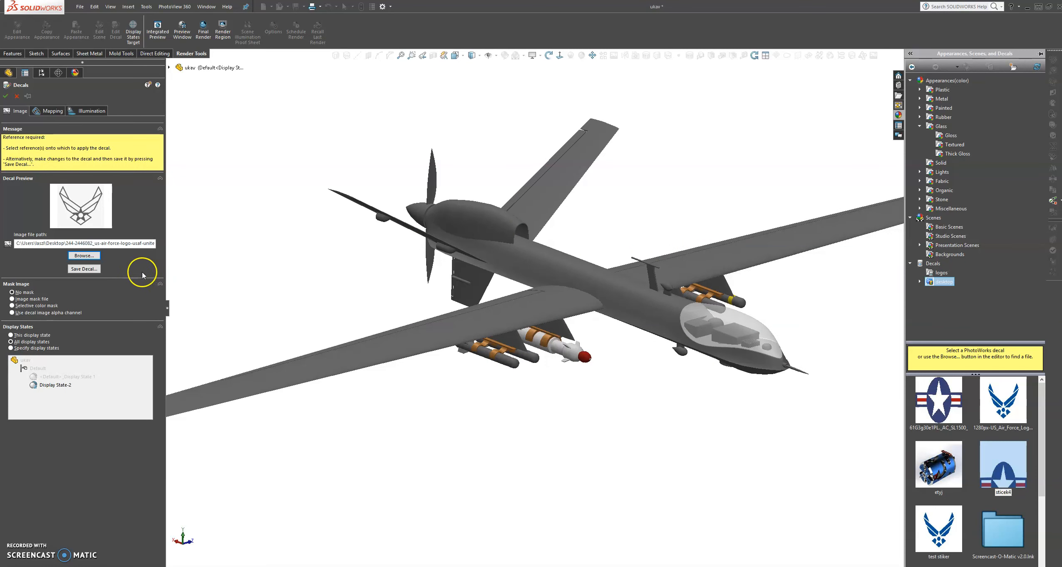
- Save the Air Force logo decal to the Desktop as a .p2d decal file, keeping the suggested file name
{"action": "left_click", "coordinate": [87, 272]}
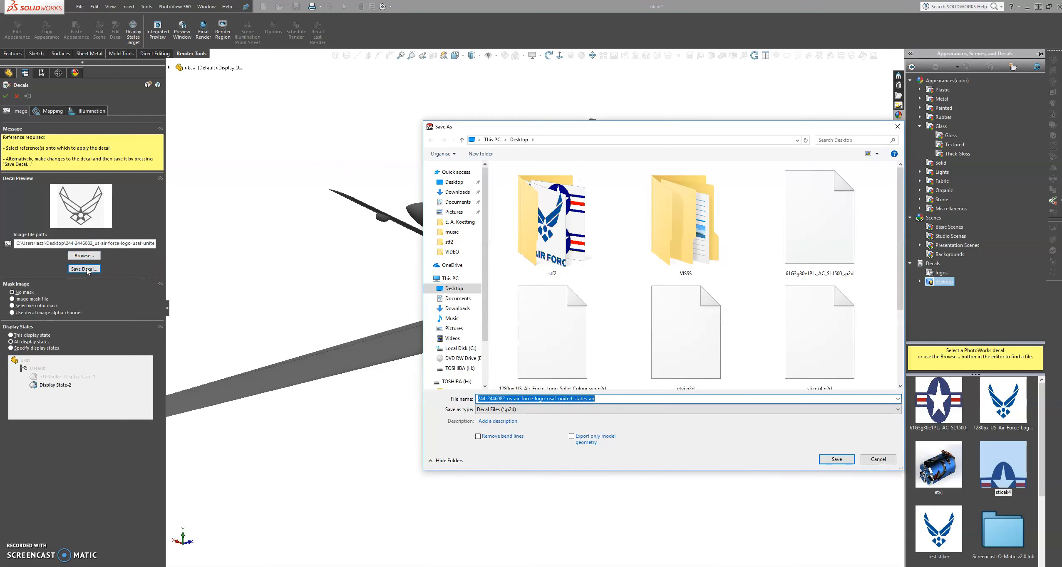
{"action": "left_click", "coordinate": [453, 182]}
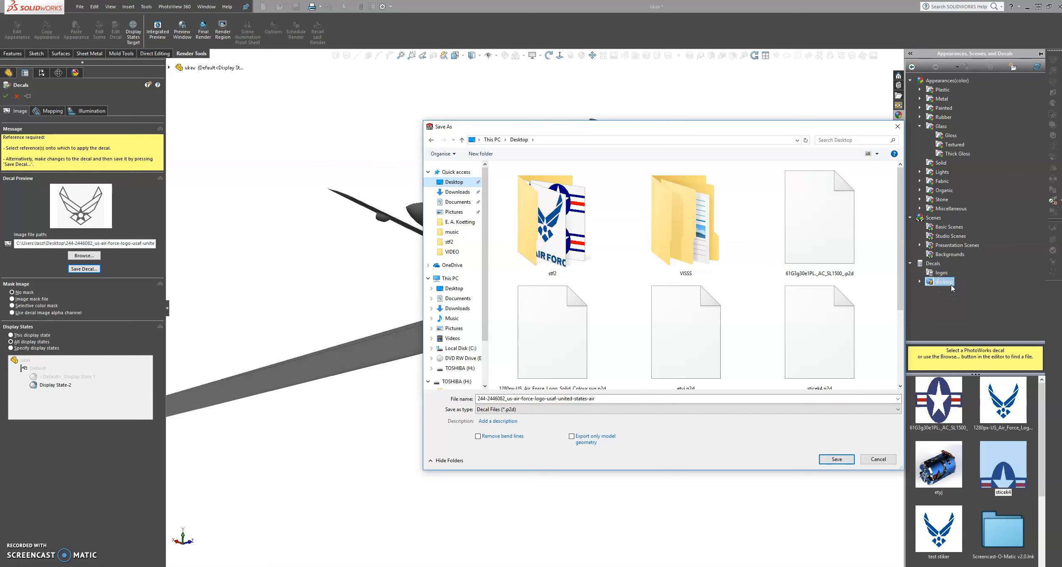
{"action": "left_click", "coordinate": [638, 399]}
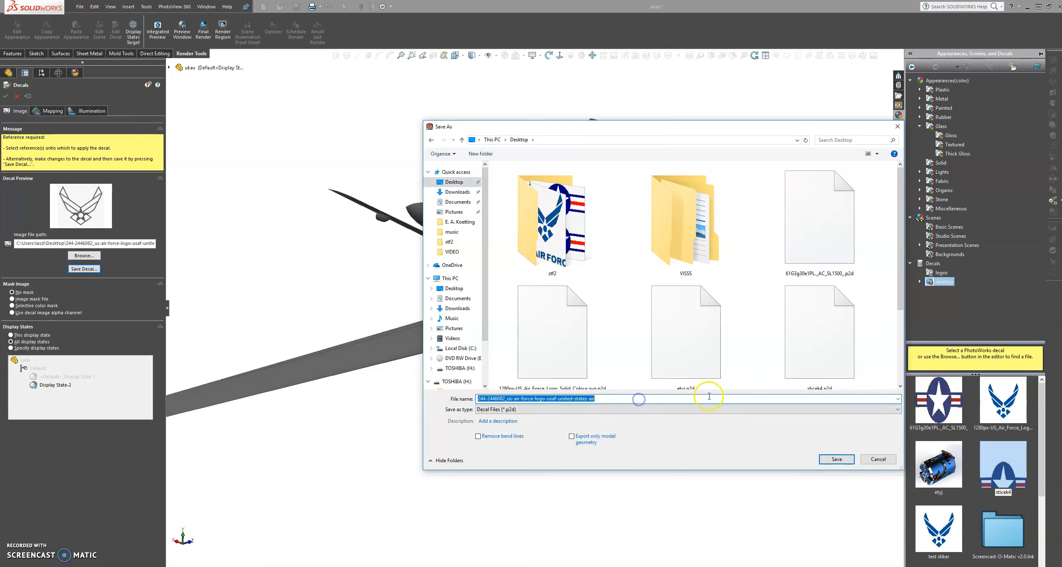
{"action": "left_click", "coordinate": [831, 465]}
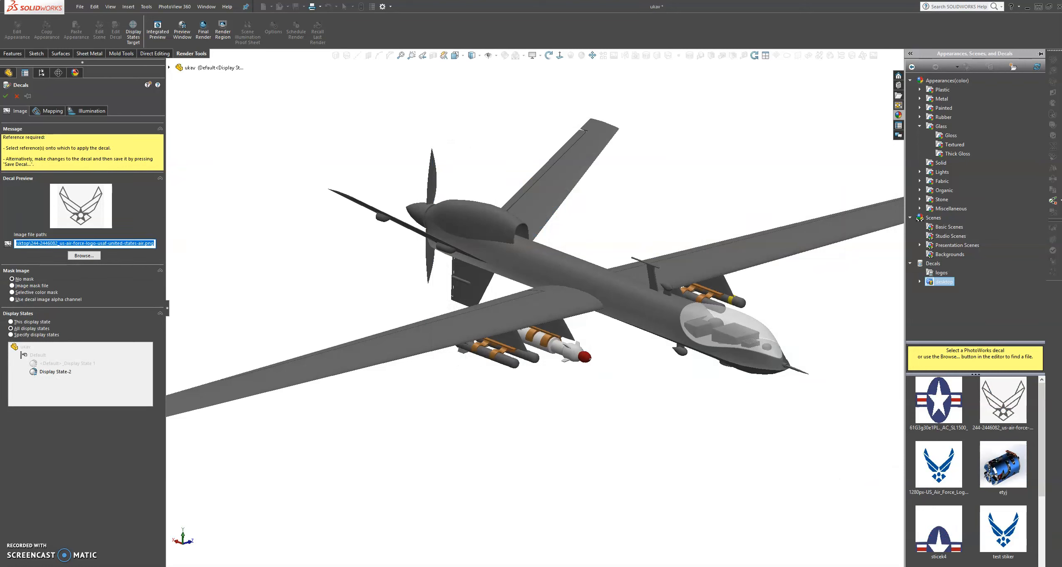
- Try to apply the sticek4 roundel decal from the library to the fuselage, and close the decal settings
{"action": "scroll", "coordinate": [946, 462], "scroll_direction": "down", "scroll_amount": 3}
{"action": "scroll", "coordinate": [946, 462], "scroll_direction": "up", "scroll_amount": 2}
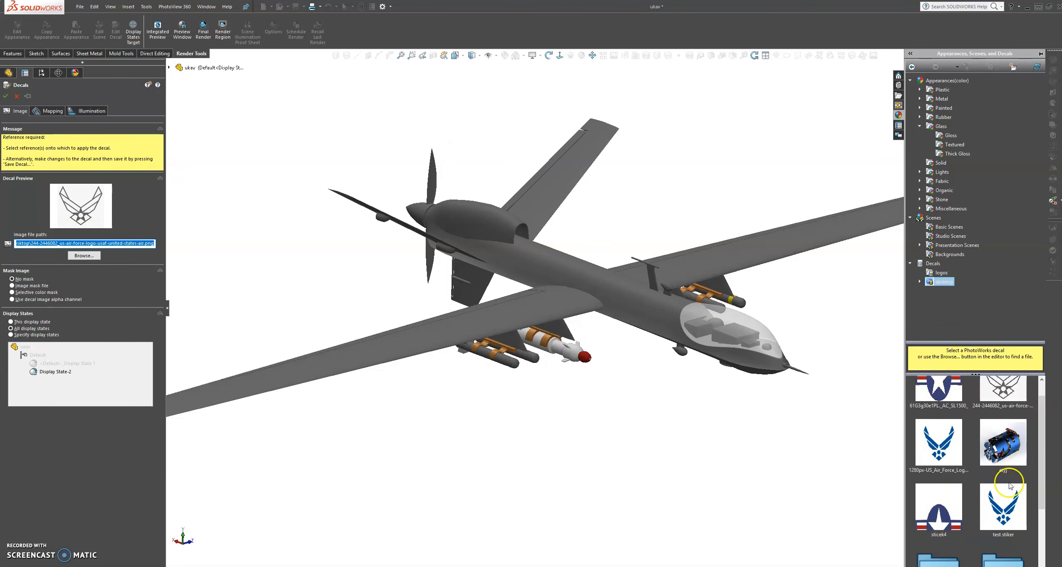
{"action": "scroll", "coordinate": [1009, 485], "scroll_direction": "up", "scroll_amount": 1}
{"action": "mouse_move", "coordinate": [1005, 394]}
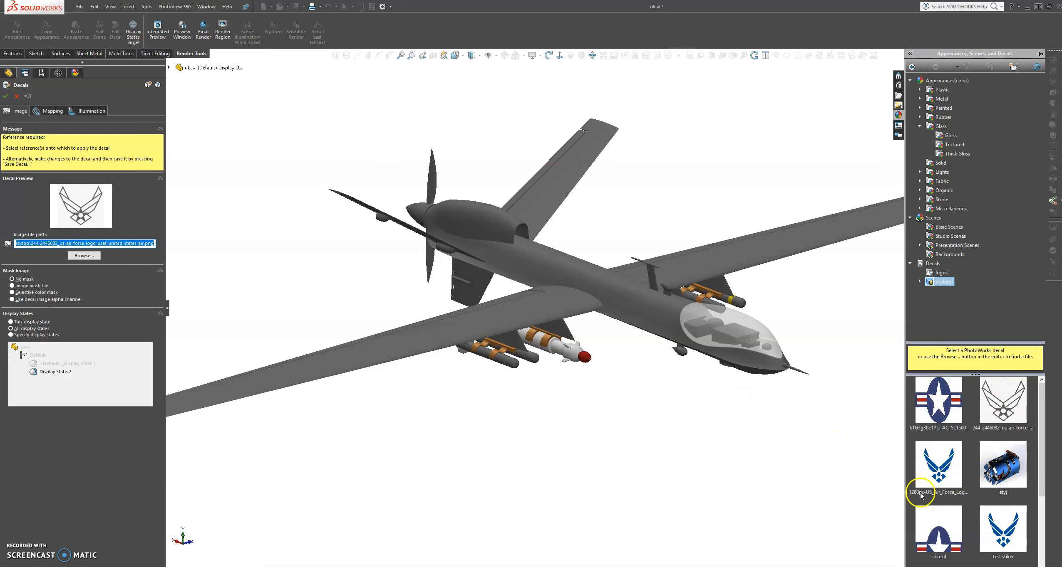
{"action": "mouse_move", "coordinate": [932, 515]}
{"action": "left_click", "coordinate": [931, 524]}
{"action": "left_click_drag", "start_coordinate": [930, 523], "coordinate": [515, 259]}
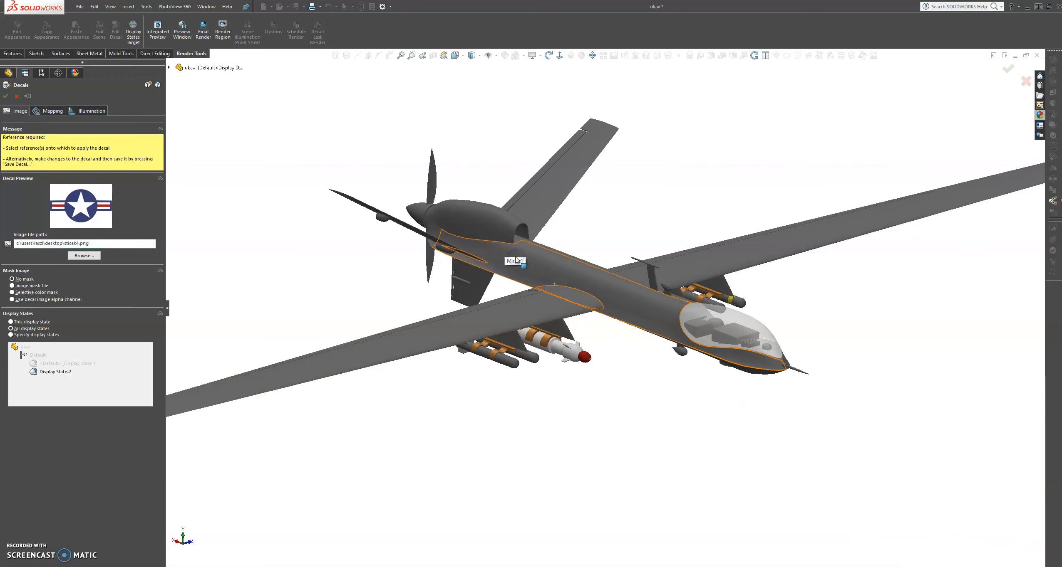
{"action": "middle_click_drag", "start_coordinate": [540, 275], "coordinate": [613, 271]}
{"action": "scroll", "coordinate": [611, 270], "scroll_direction": "up", "scroll_amount": 1}
{"action": "scroll", "coordinate": [535, 276], "scroll_direction": "down", "scroll_amount": 3}
{"action": "middle_click_drag", "start_coordinate": [534, 285], "coordinate": [540, 262]}
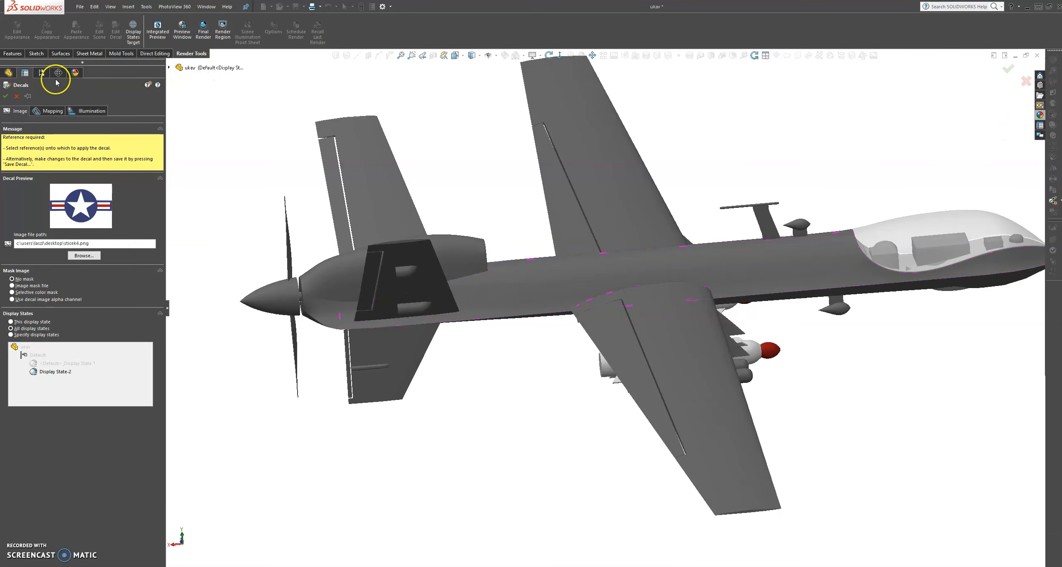
{"action": "left_click", "coordinate": [9, 97]}
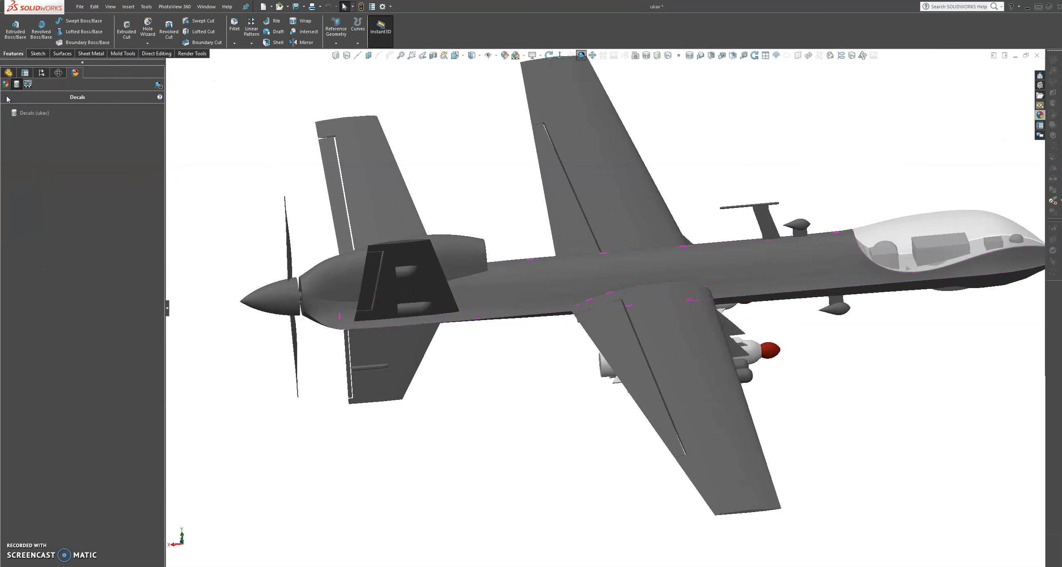
- Apply the sticek4 decal to the side of the fuselage and move it between the tail fin and the wing
{"action": "left_click", "coordinate": [1039, 115]}
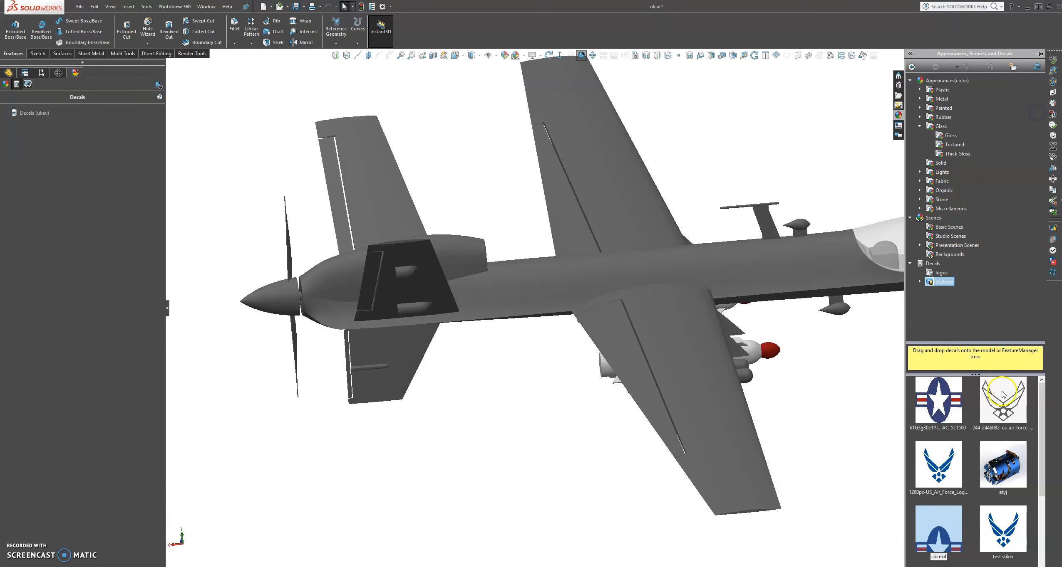
{"action": "left_click_drag", "start_coordinate": [938, 531], "coordinate": [507, 288]}
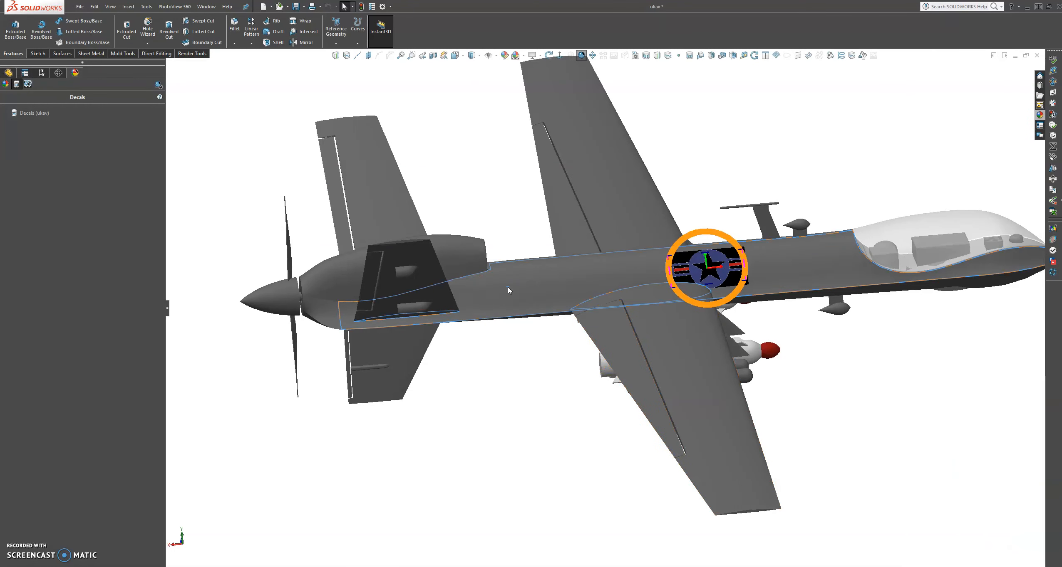
{"action": "left_click_drag", "start_coordinate": [705, 270], "coordinate": [517, 288]}
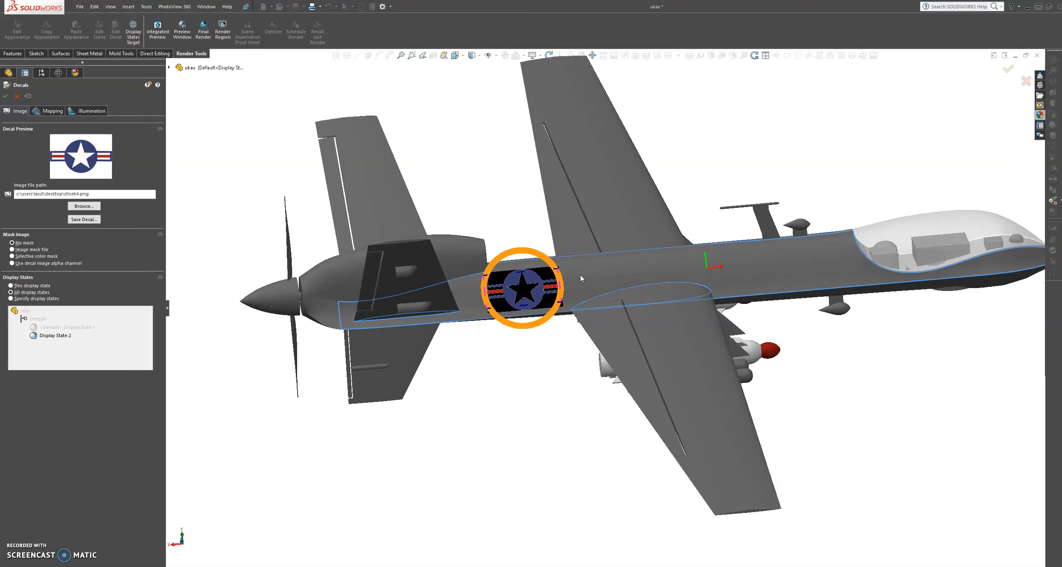
- Set the model to the Back view and check the roundel's size and placement in the Drone-Firing.jpg reference photo
{"action": "key", "text": "space"}
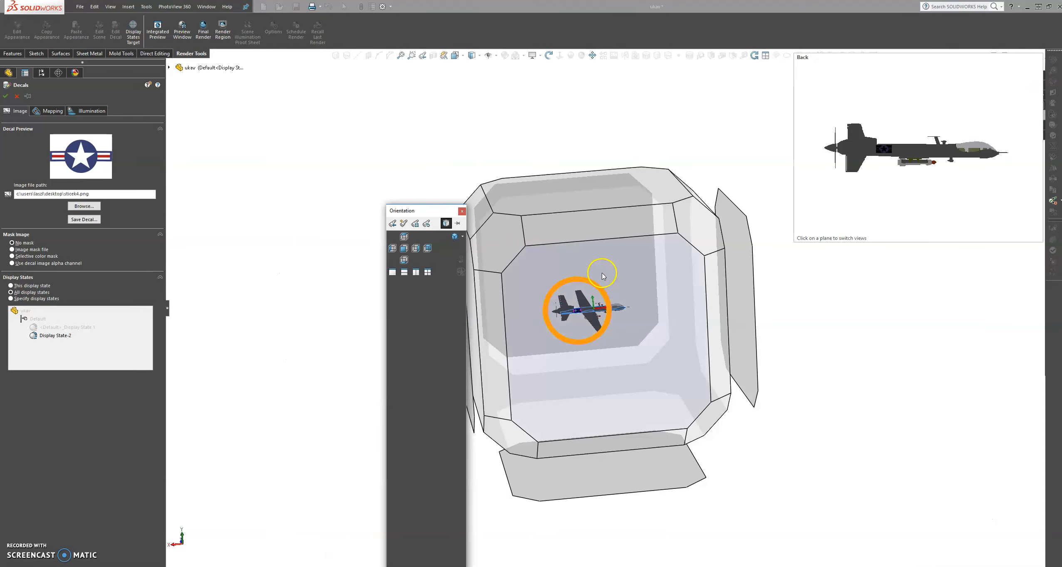
{"action": "left_click", "coordinate": [602, 276]}
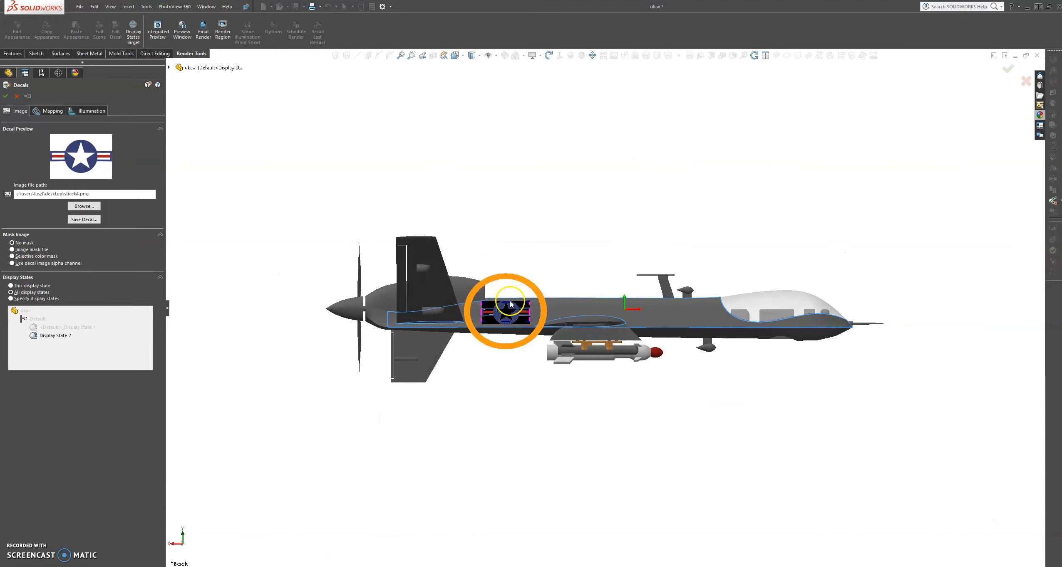
{"action": "scroll", "coordinate": [515, 307], "scroll_direction": "down", "scroll_amount": 1}
{"action": "scroll", "coordinate": [515, 307], "scroll_direction": "down", "scroll_amount": 2}
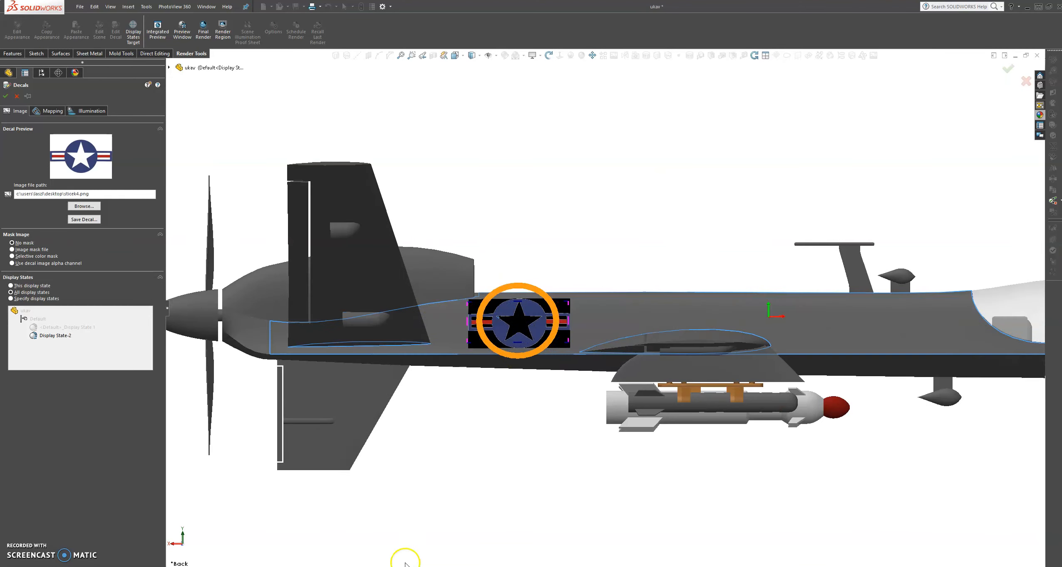
{"action": "mouse_move", "coordinate": [417, 566]}
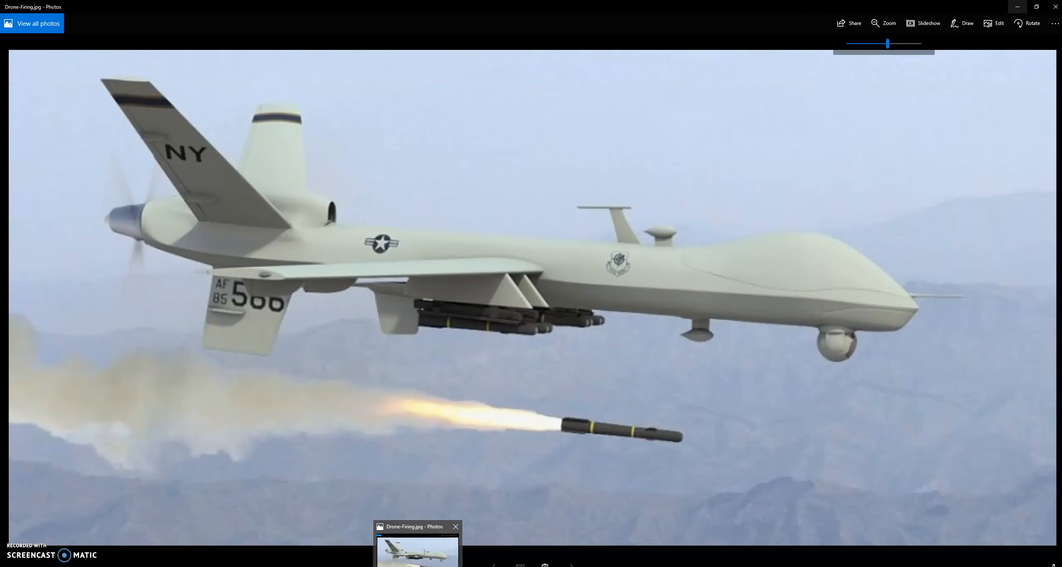
{"action": "left_click", "coordinate": [417, 550]}
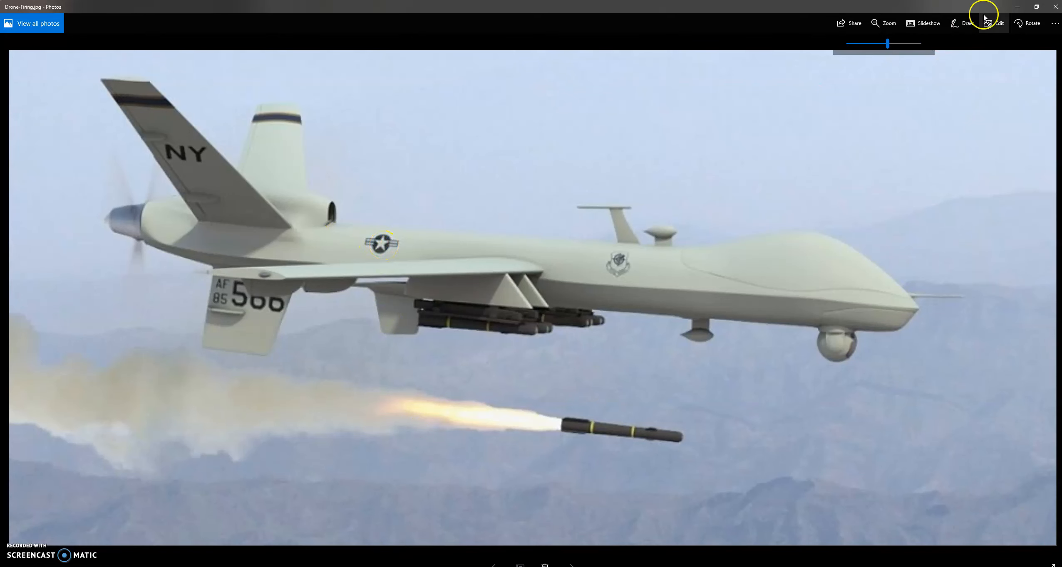
{"action": "left_click", "coordinate": [1018, 7]}
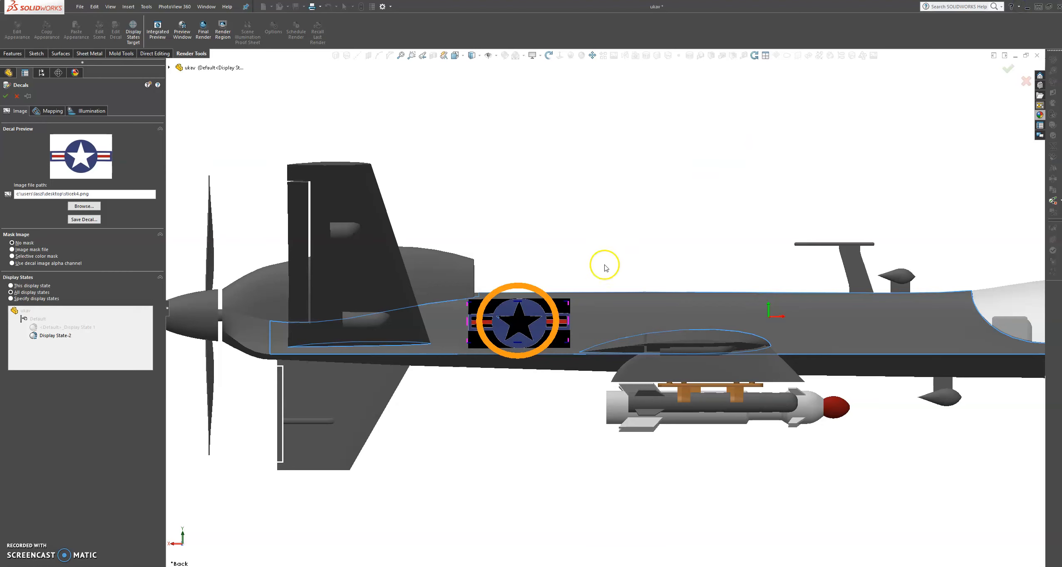
- Shift the roundel decal slightly toward the wing and shrink it to about half its size on the rear fuselage
{"action": "left_click_drag", "start_coordinate": [521, 318], "coordinate": [560, 319]}
{"action": "scroll", "coordinate": [549, 319], "scroll_direction": "down", "scroll_amount": 2}
{"action": "left_click_drag", "start_coordinate": [624, 292], "coordinate": [567, 303]}
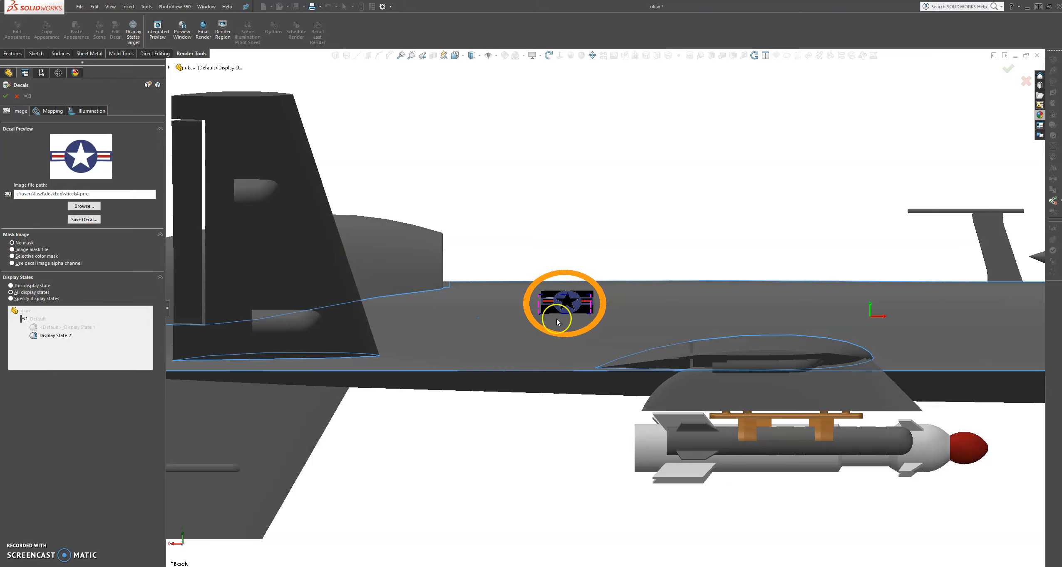
- Mask the roundel decal with its image alpha channel and accept the decal
{"action": "left_click", "coordinate": [11, 263]}
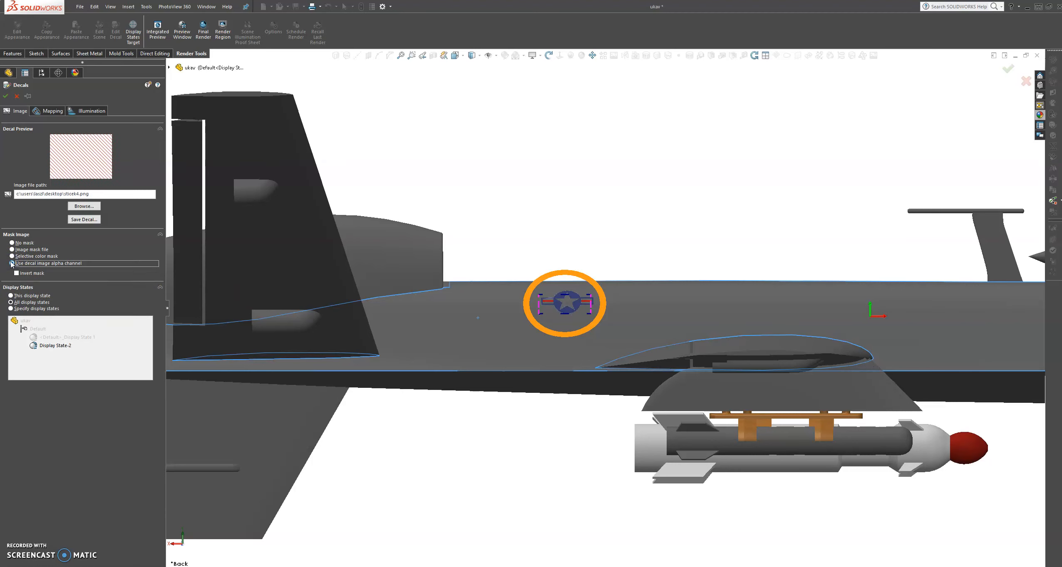
{"action": "scroll", "coordinate": [517, 329], "scroll_direction": "up", "scroll_amount": 5}
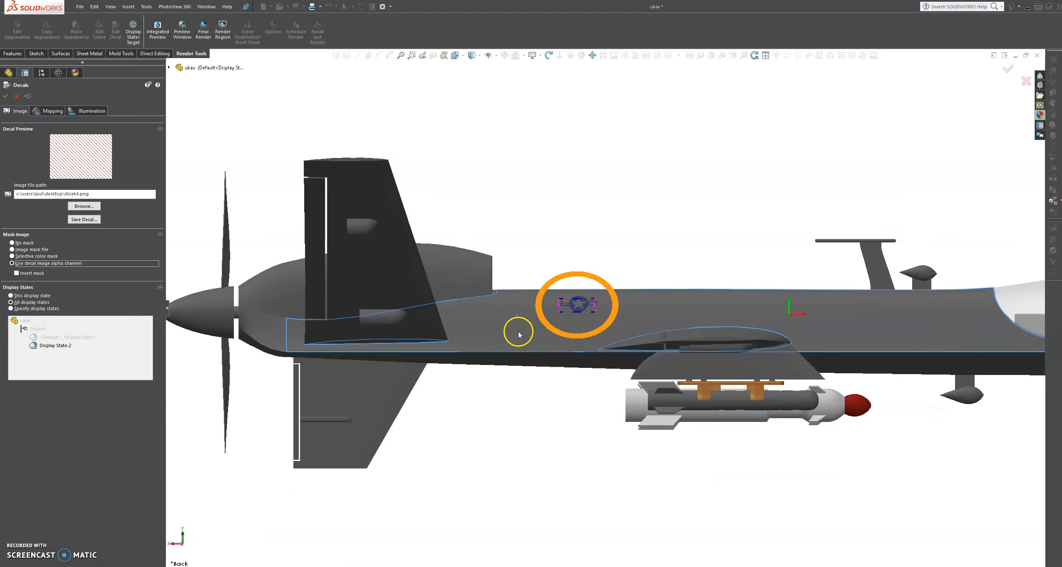
{"action": "mouse_move", "coordinate": [539, 323]}
{"action": "middle_mouse_down"}
{"action": "mouse_move", "coordinate": [498, 335]}
{"action": "mouse_move", "coordinate": [532, 318]}
{"action": "middle_mouse_up"}
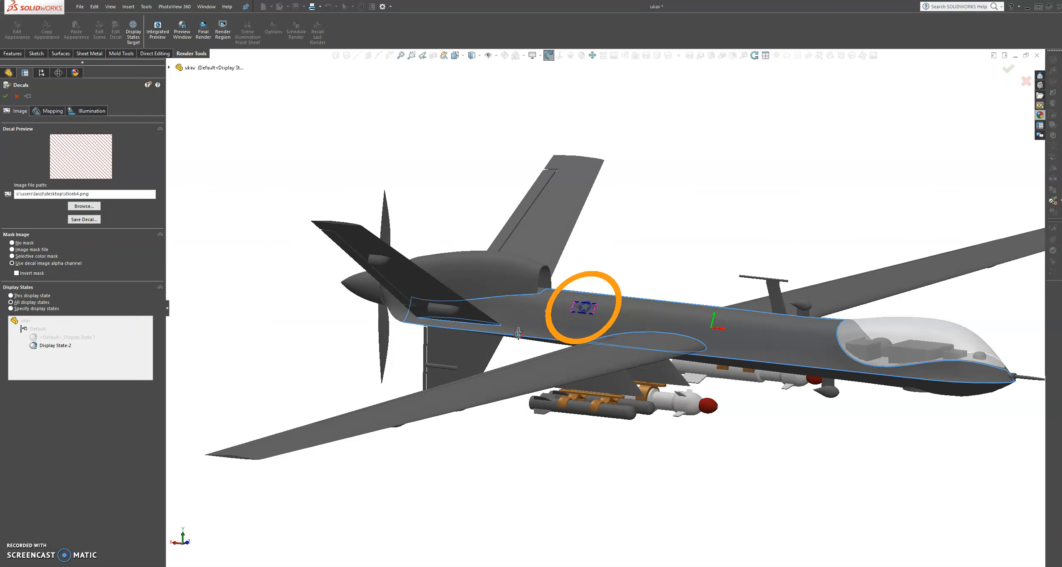
{"action": "left_click", "coordinate": [5, 97]}
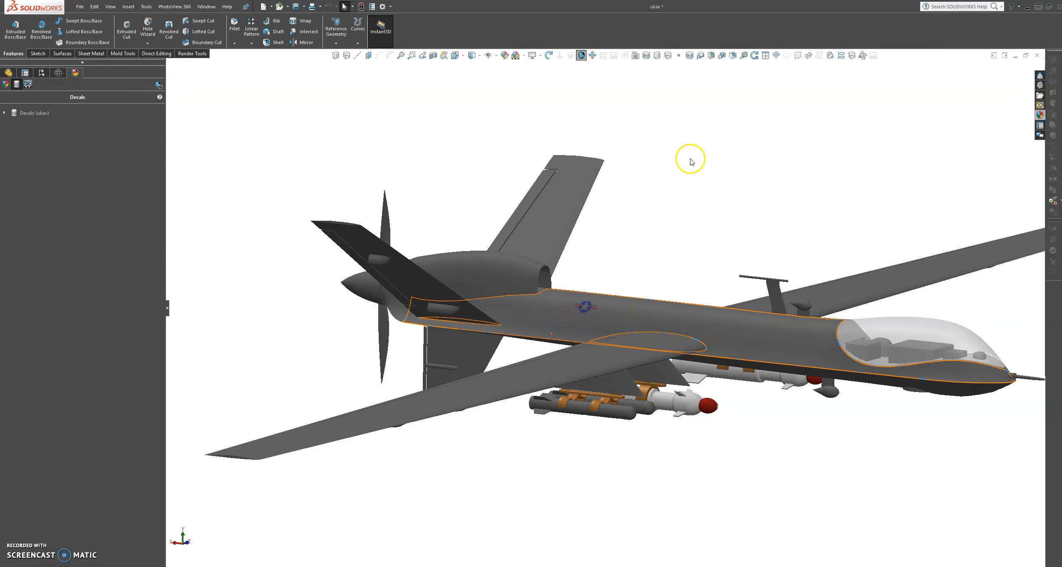
- Compare the drone's decals with the markings in the Drone-Firing.jpg reference photo and return to the SolidWorks model
{"action": "middle_click_drag", "start_coordinate": [640, 221], "coordinate": [532, 307]}
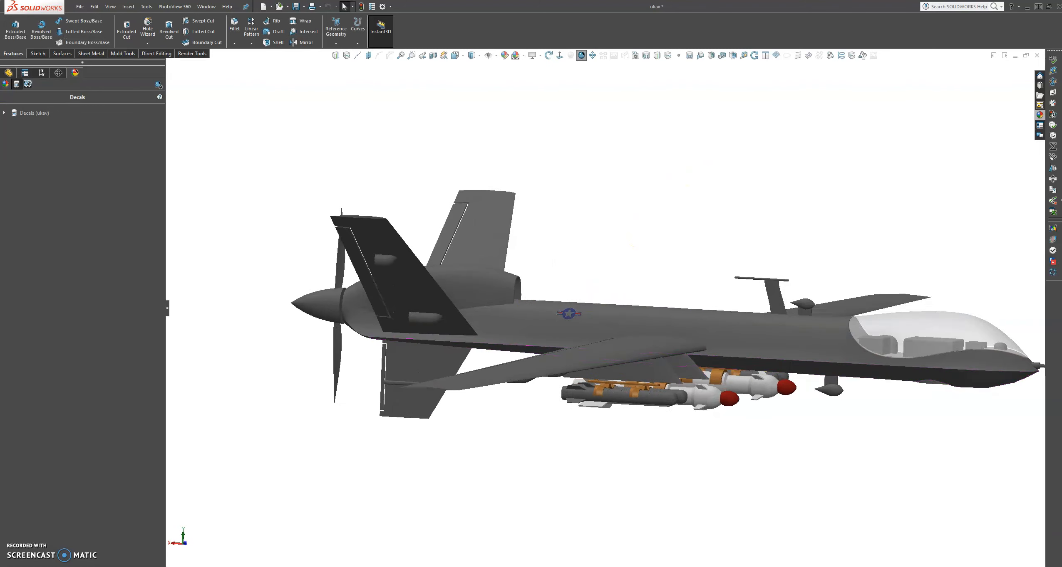
{"action": "left_click", "coordinate": [427, 560]}
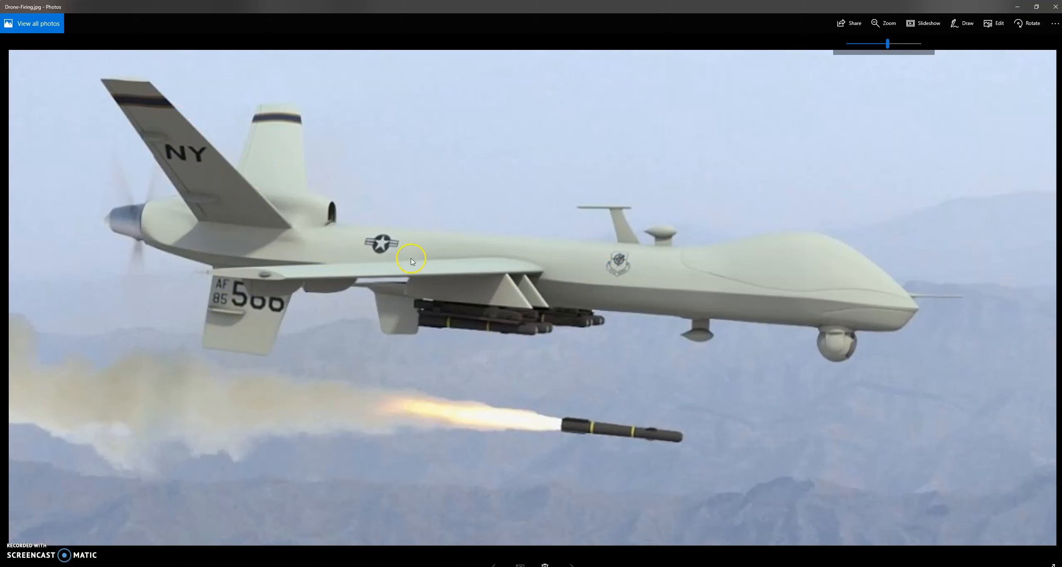
{"action": "left_click", "coordinate": [1017, 6]}
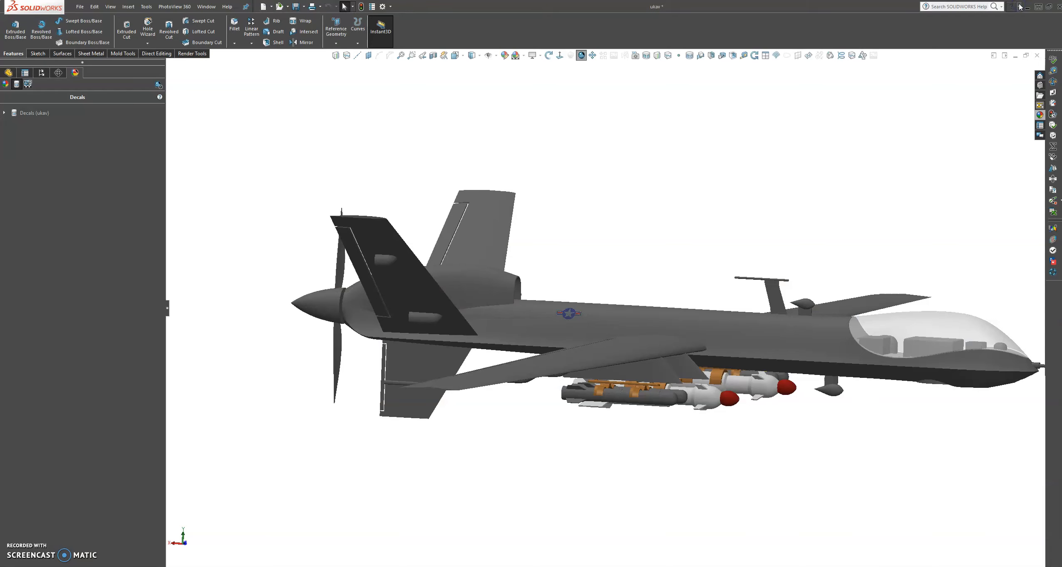
{"action": "left_click", "coordinate": [161, 566]}
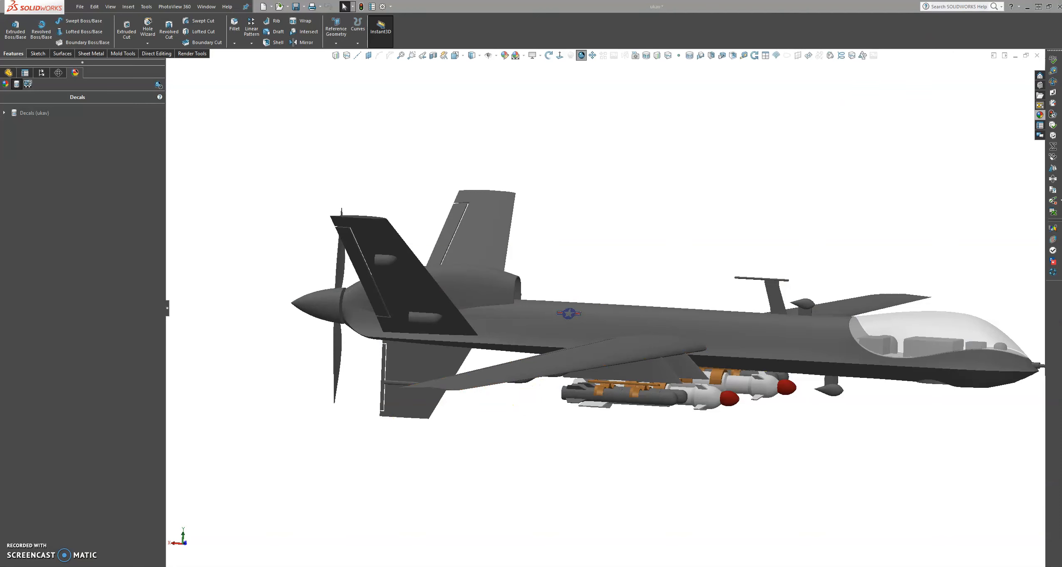
{"action": "scroll", "coordinate": [735, 300], "scroll_direction": "up", "scroll_amount": 2}
{"action": "scroll", "coordinate": [754, 319], "scroll_direction": "down", "scroll_amount": 2}
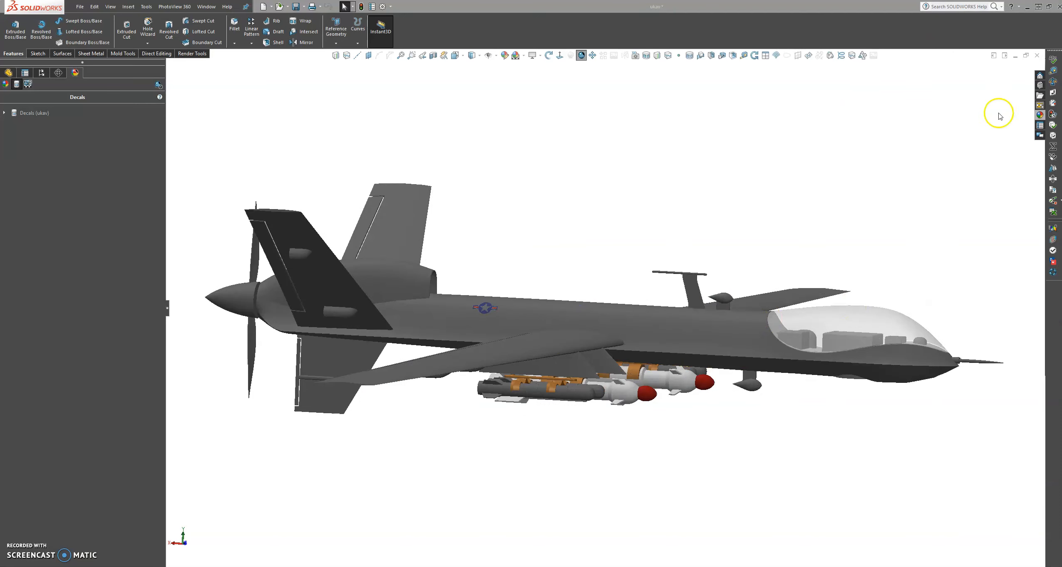
- Apply the 1280px-US_Air_Force_Logo decal to the side of the fuselage above the wing root and set the Back view
{"action": "left_click", "coordinate": [1039, 115]}
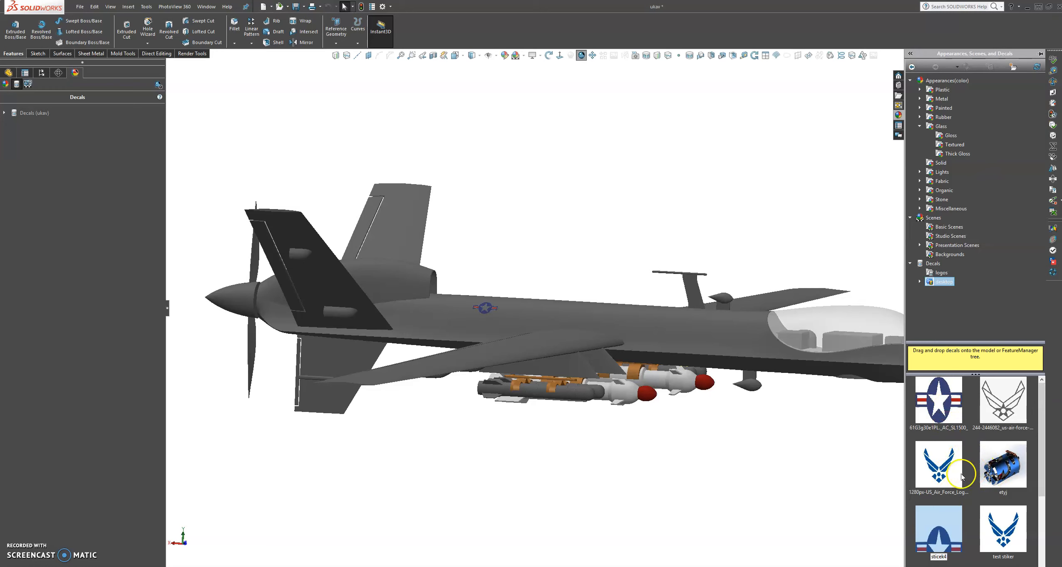
{"action": "mouse_move", "coordinate": [933, 463]}
{"action": "left_click_drag", "start_coordinate": [933, 463], "coordinate": [663, 324]}
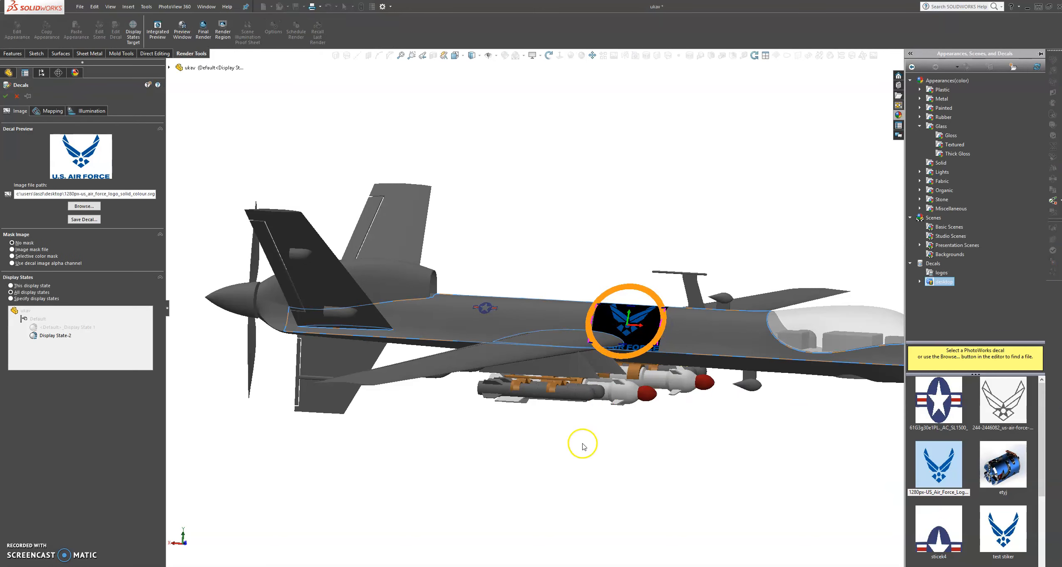
{"action": "key", "text": "space"}
{"action": "left_click", "coordinate": [607, 256]}
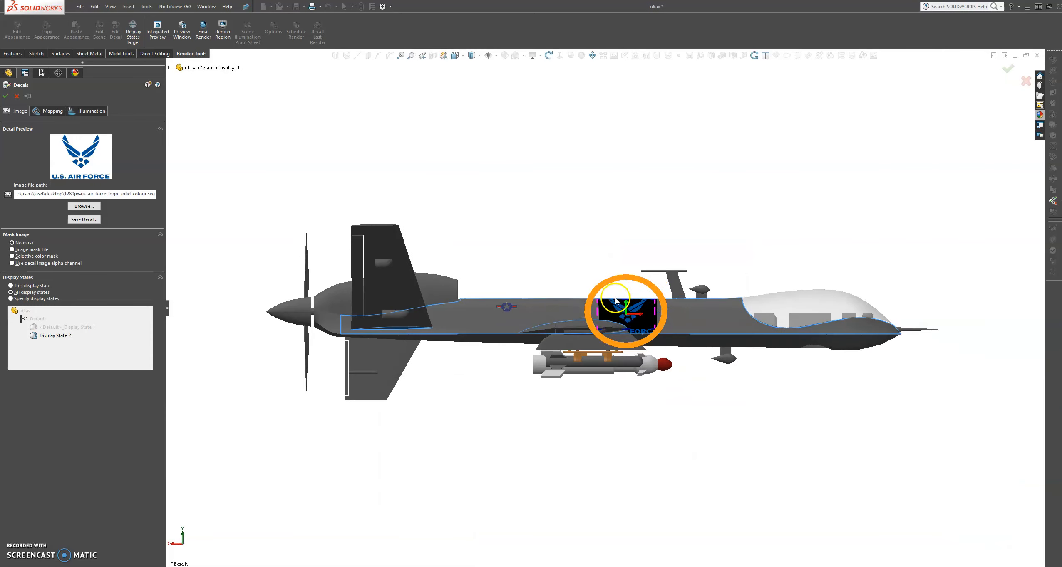
- Shrink the Air Force logo decal to about a quarter of its width and move it forward toward the antenna mast
{"action": "scroll", "coordinate": [618, 308], "scroll_direction": "down", "scroll_amount": 3}
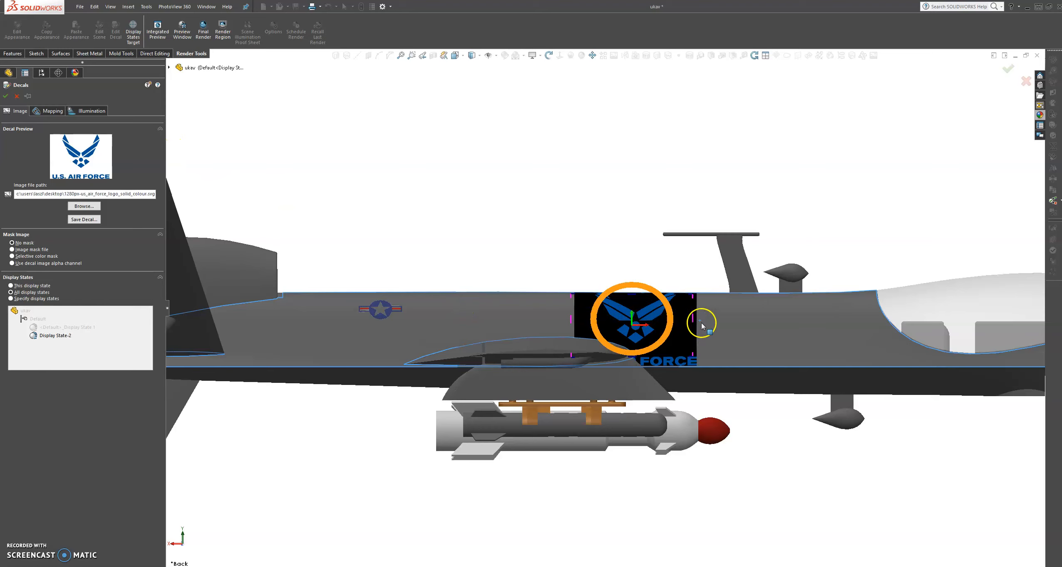
{"action": "left_click_drag", "start_coordinate": [692, 295], "coordinate": [645, 318]}
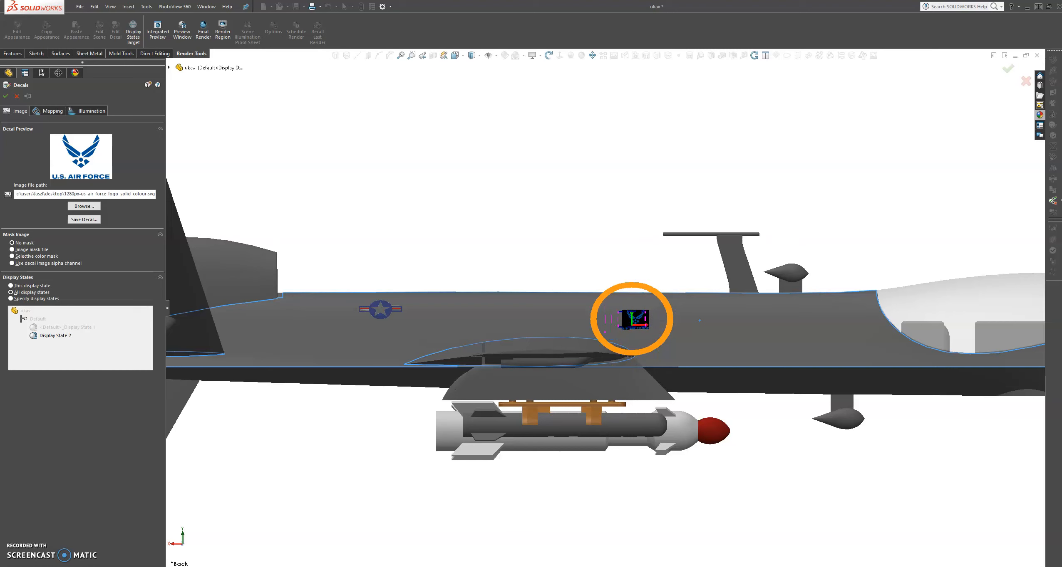
{"action": "mouse_move", "coordinate": [429, 564]}
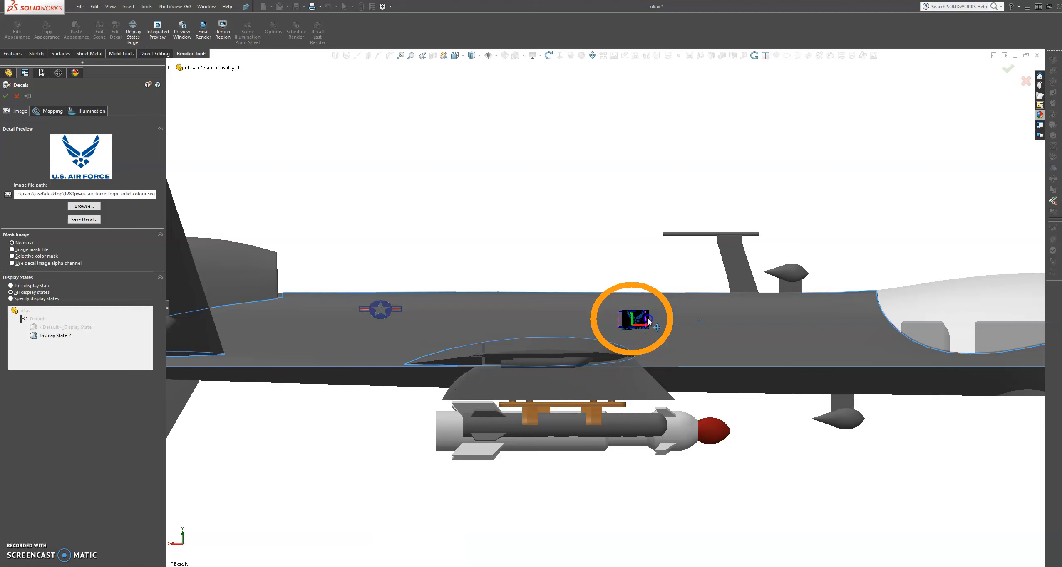
{"action": "left_click_drag", "start_coordinate": [649, 321], "coordinate": [703, 324]}
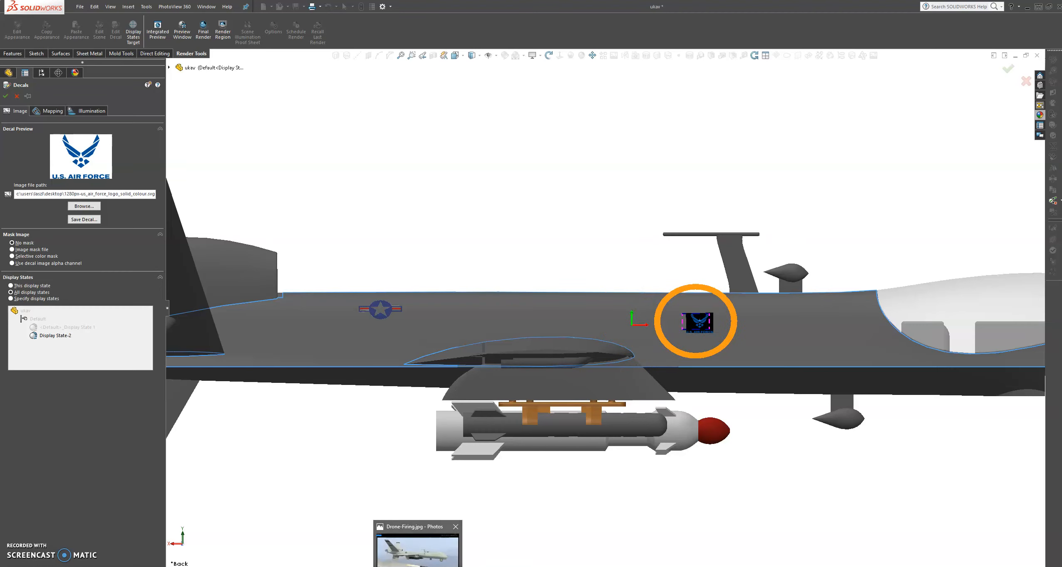
{"action": "mouse_move", "coordinate": [430, 556]}
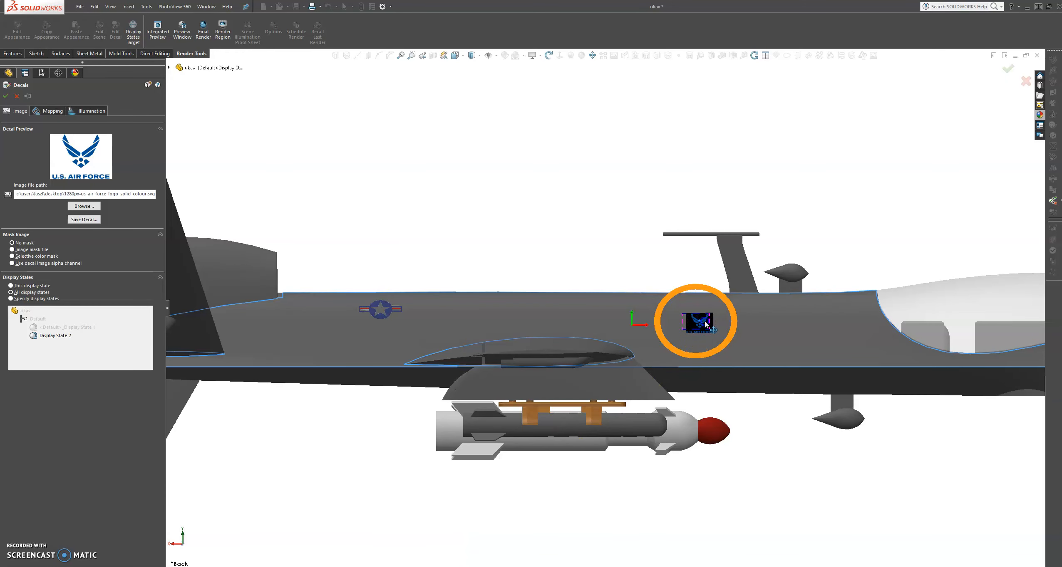
{"action": "left_click_drag", "start_coordinate": [706, 326], "coordinate": [711, 326]}
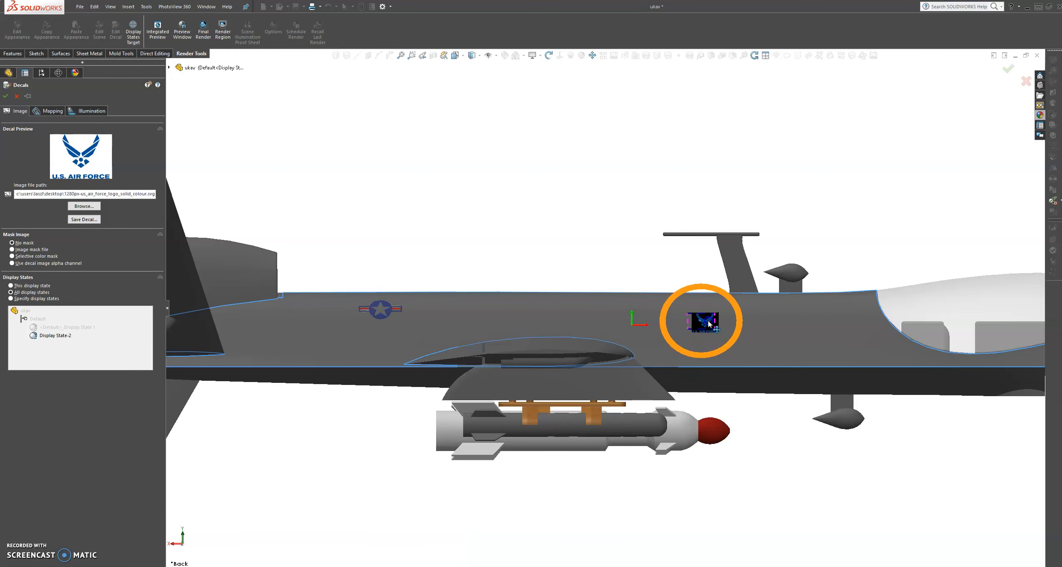
- Enlarge the Air Force logo decal slightly and shift it a little higher on the fuselage side
{"action": "scroll", "coordinate": [709, 315], "scroll_direction": "down", "scroll_amount": 2}
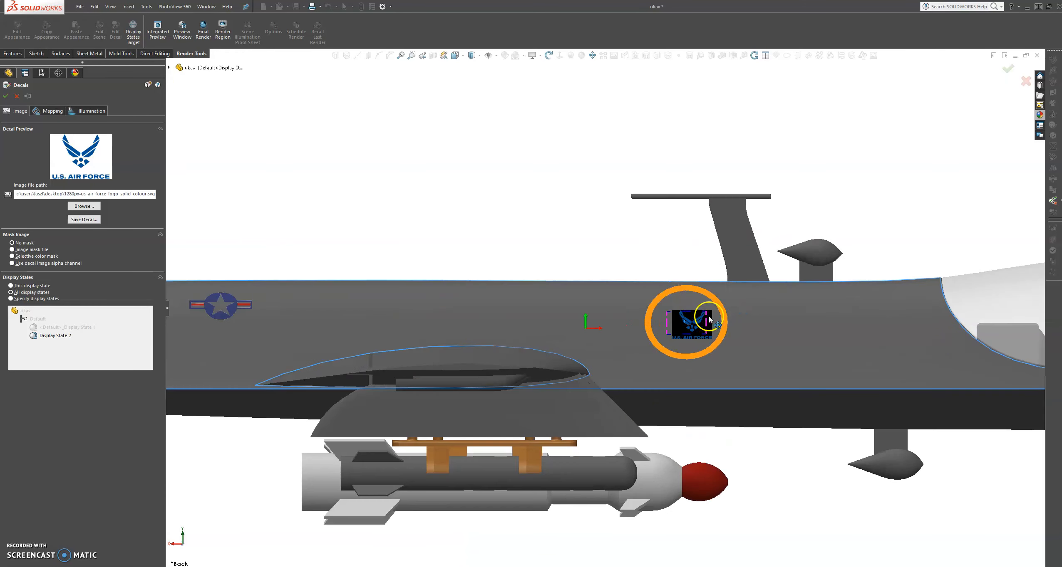
{"action": "left_click_drag", "start_coordinate": [706, 311], "coordinate": [707, 310]}
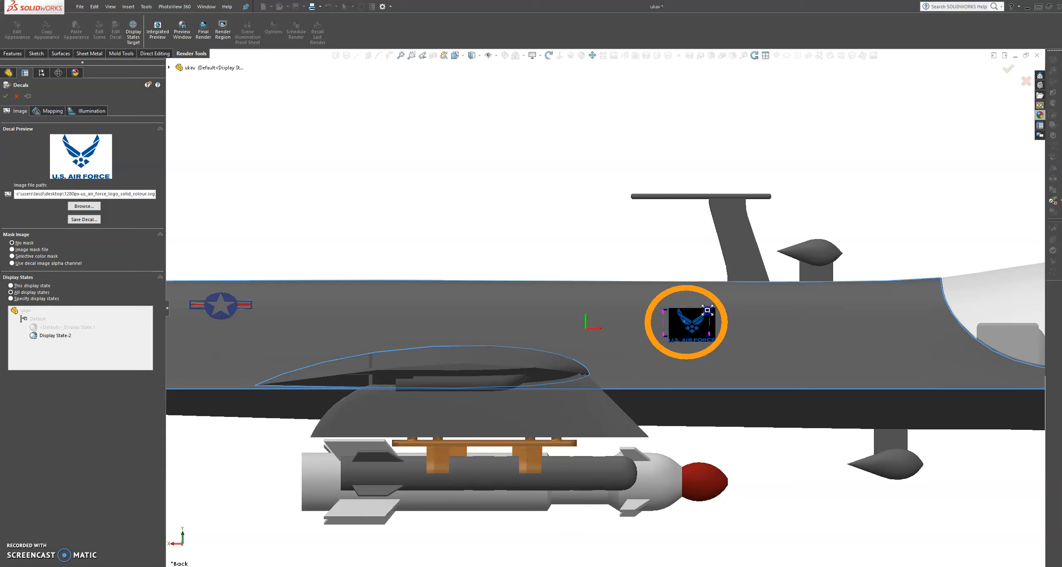
{"action": "scroll", "coordinate": [744, 366], "scroll_direction": "up", "scroll_amount": 3}
{"action": "middle_click_drag", "start_coordinate": [678, 409], "coordinate": [629, 441]}
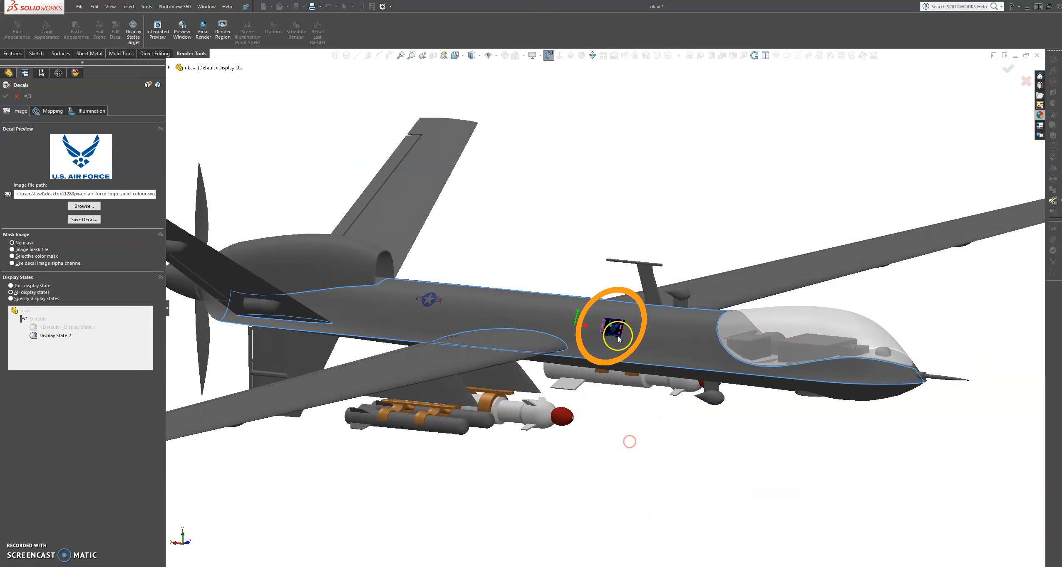
{"action": "left_click_drag", "start_coordinate": [608, 331], "coordinate": [613, 320]}
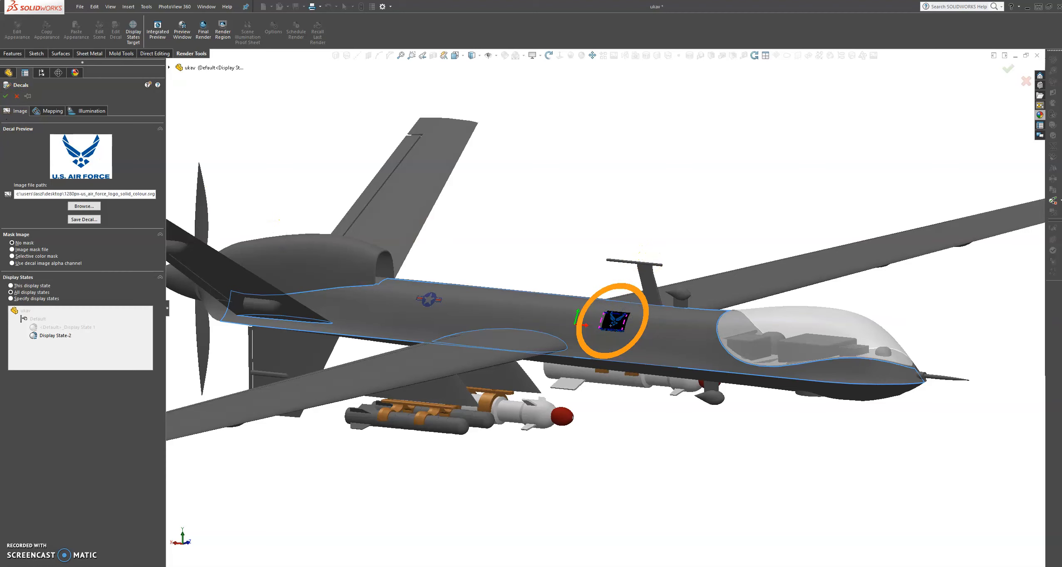
- Mask the Air Force logo decal with its image alpha channel and accept the decal
{"action": "left_click", "coordinate": [12, 264]}
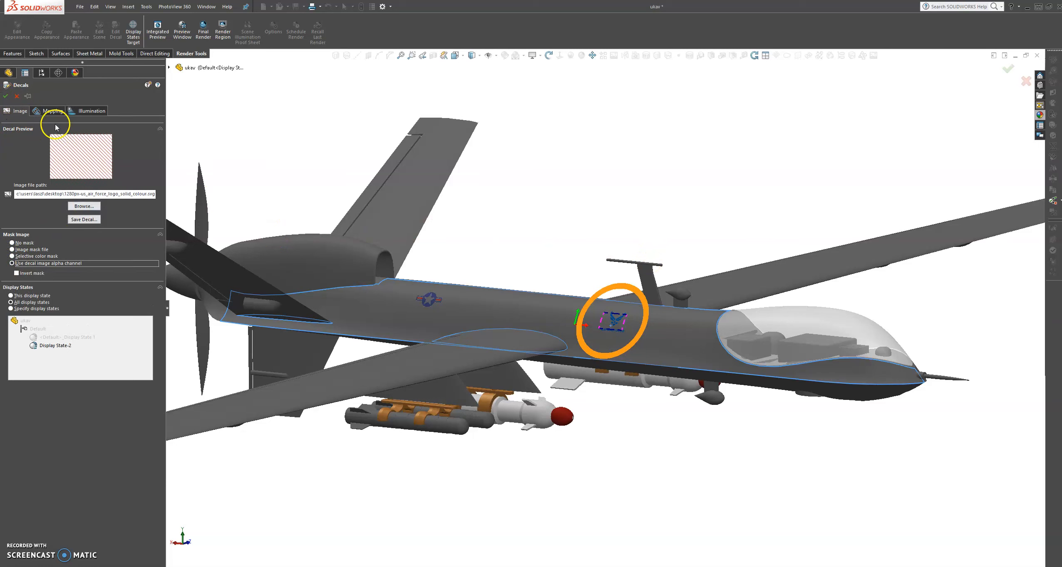
{"action": "left_click", "coordinate": [5, 95]}
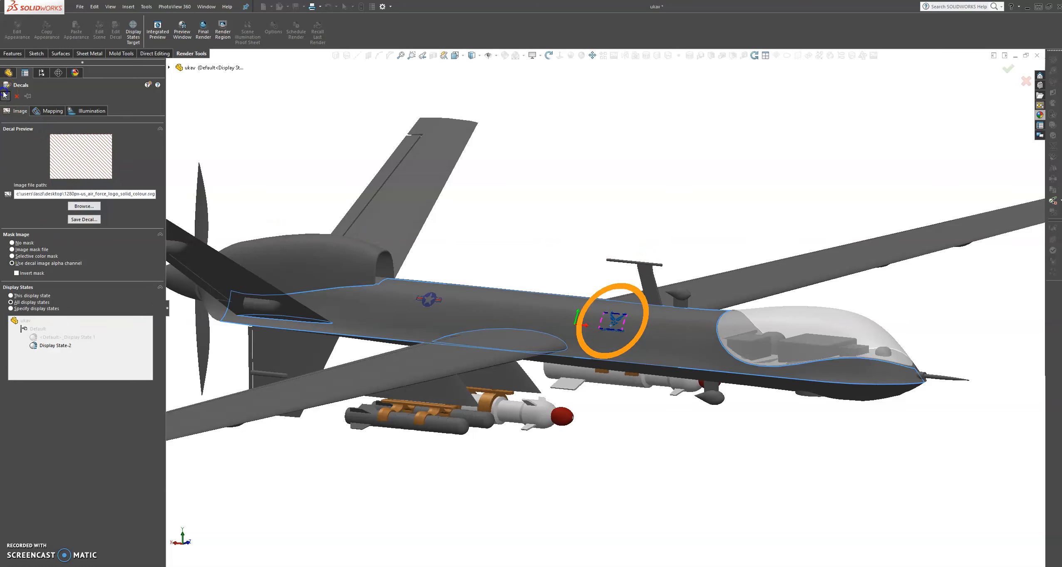
{"action": "scroll", "coordinate": [625, 437], "scroll_direction": "up", "scroll_amount": 5}
{"action": "middle_click_drag", "start_coordinate": [625, 436], "coordinate": [597, 400]}
{"action": "middle_click_drag", "start_coordinate": [507, 368], "coordinate": [429, 299]}
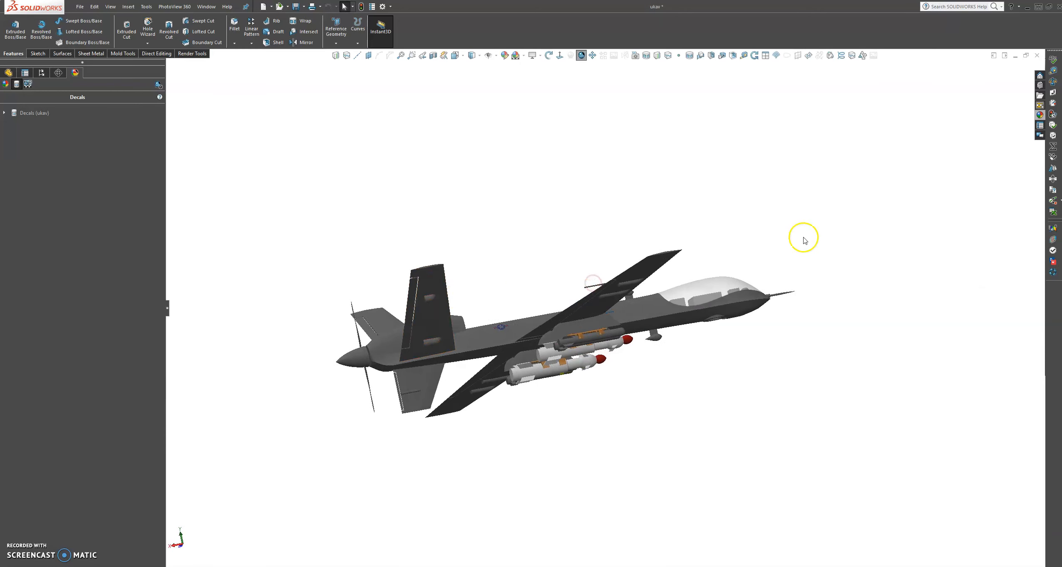
- Browse the decal library, examining the default decals, the logos folder and the subfolders of the desktop folder
{"action": "left_click", "coordinate": [1039, 115]}
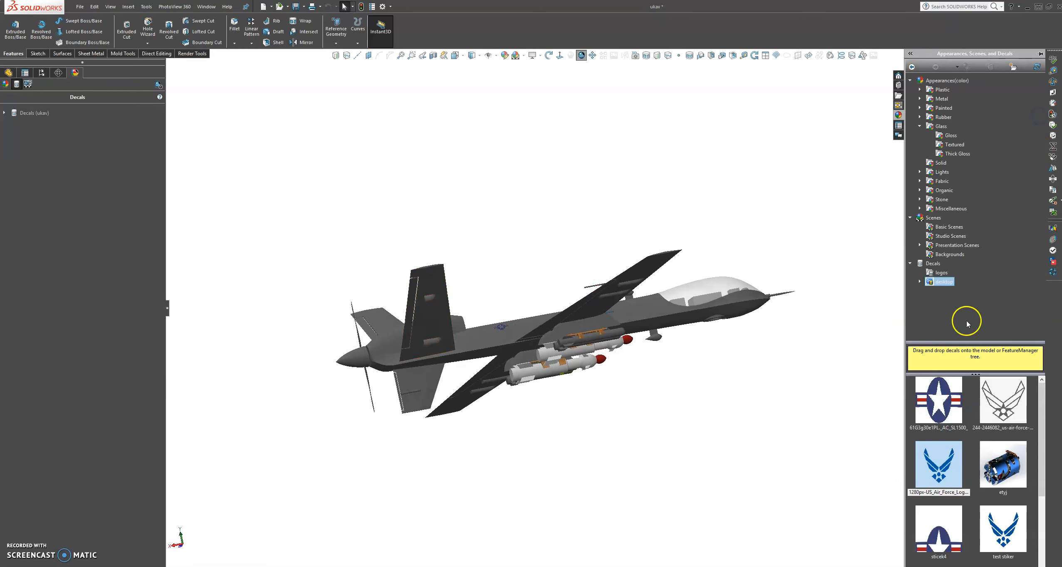
{"action": "left_click", "coordinate": [911, 264]}
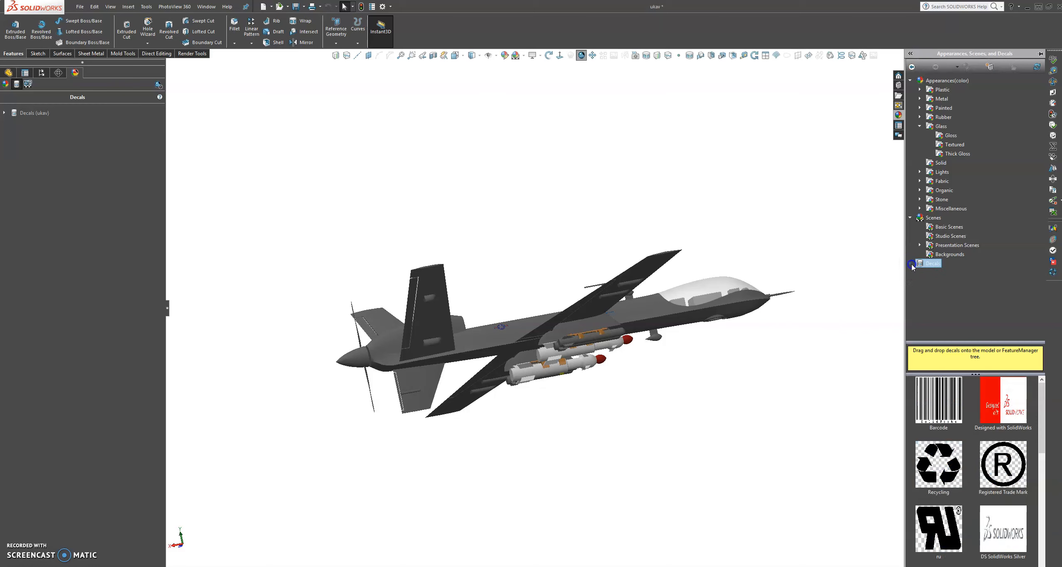
{"action": "scroll", "coordinate": [953, 447], "scroll_direction": "down", "scroll_amount": 5}
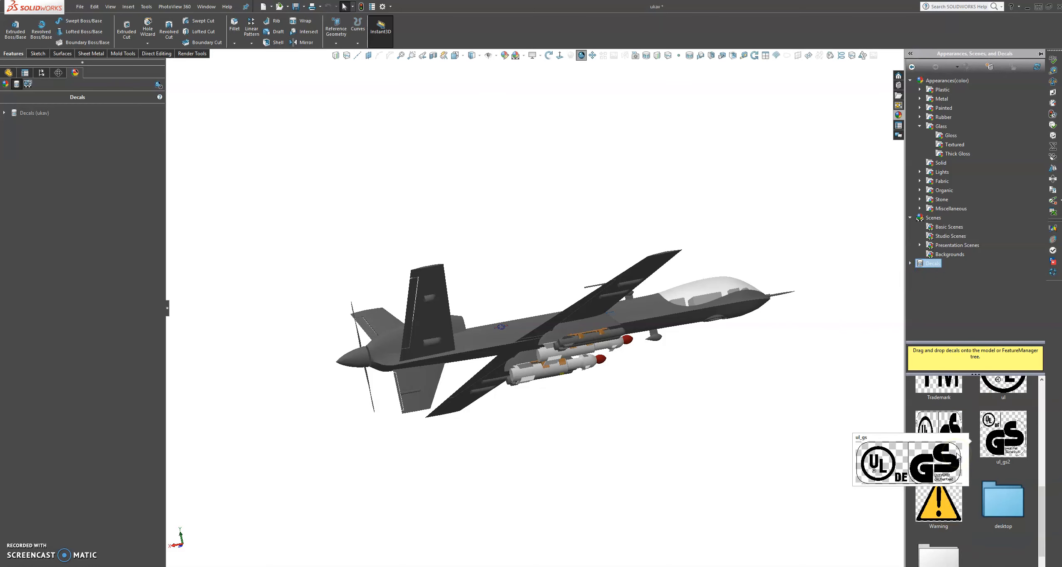
{"action": "left_click", "coordinate": [911, 264]}
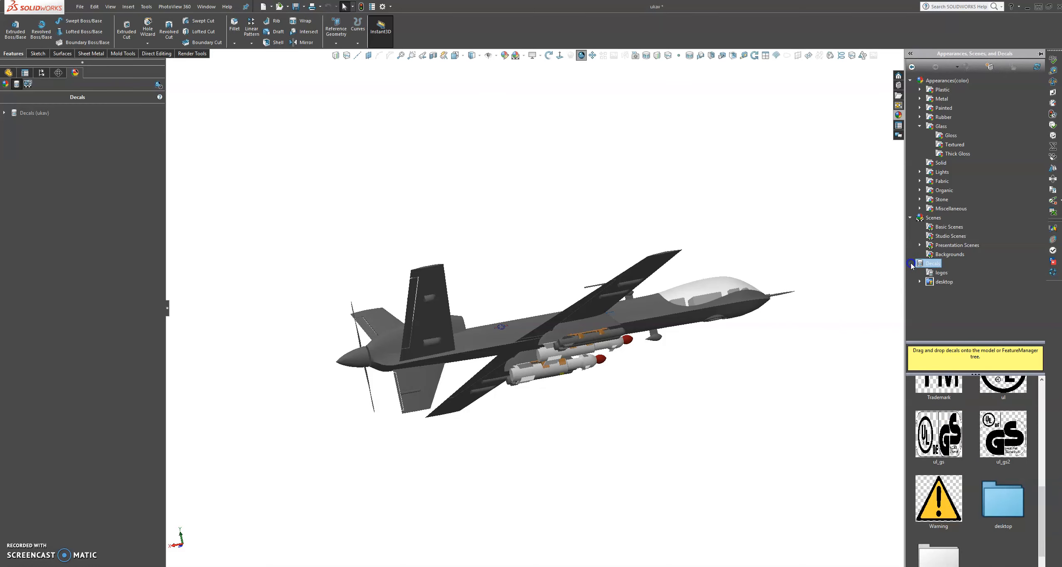
{"action": "left_click", "coordinate": [942, 273]}
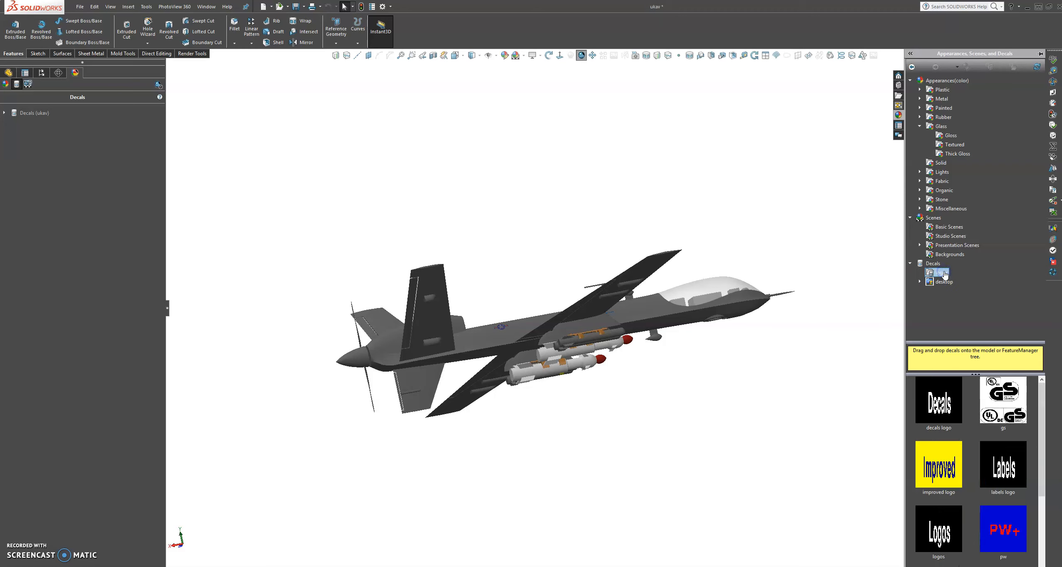
{"action": "scroll", "coordinate": [970, 472], "scroll_direction": "down", "scroll_amount": 3}
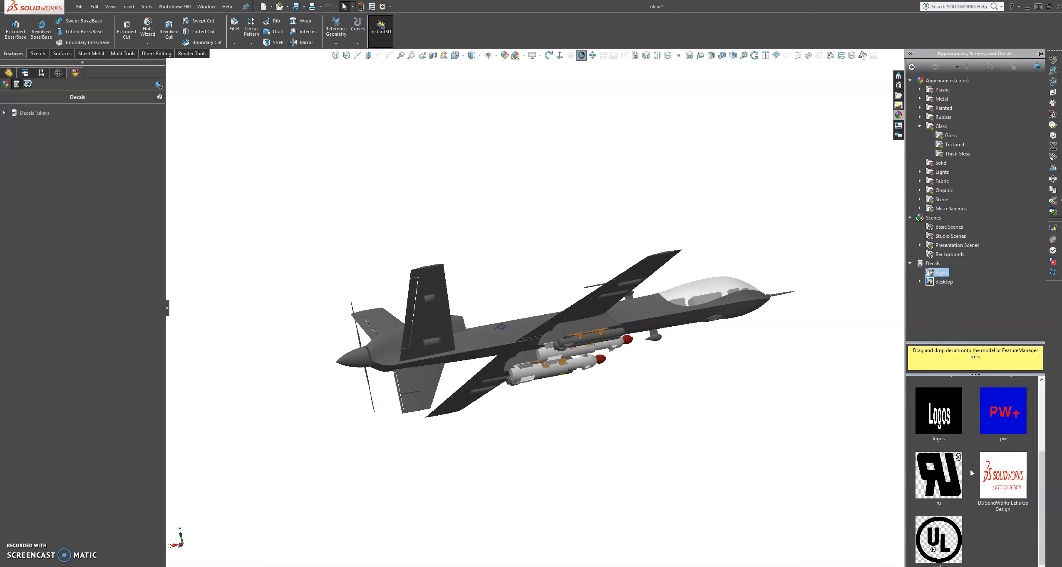
{"action": "scroll", "coordinate": [970, 469], "scroll_direction": "up", "scroll_amount": 3}
{"action": "left_click", "coordinate": [920, 282]}
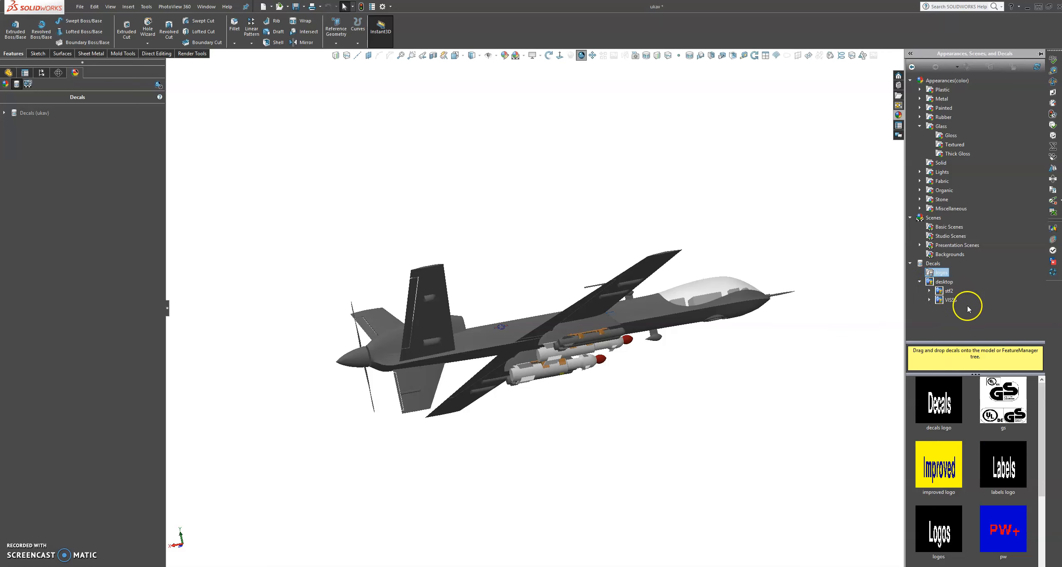
{"action": "middle_click_drag", "start_coordinate": [758, 361], "coordinate": [705, 422]}
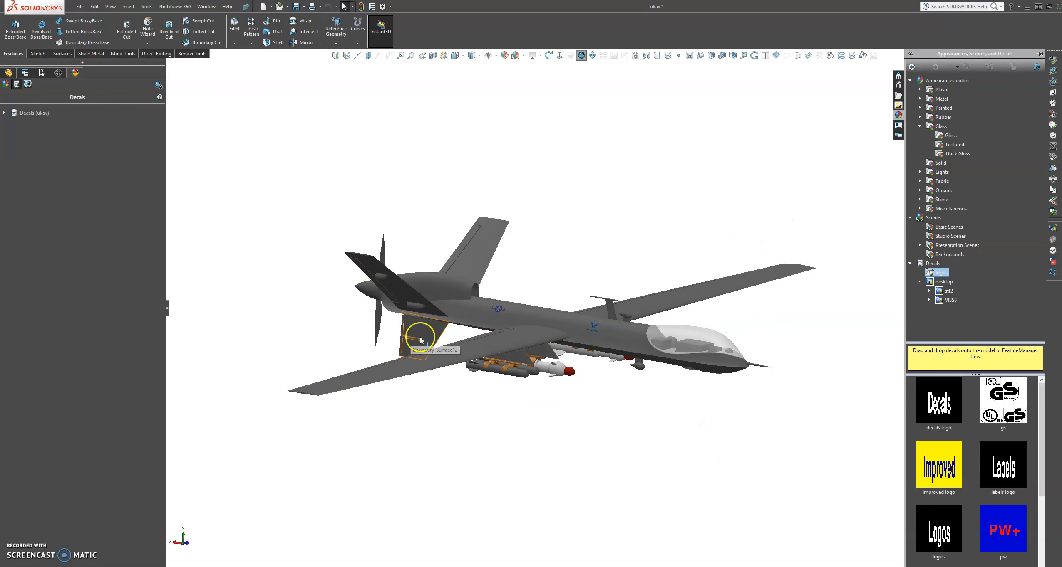
{"action": "scroll", "coordinate": [674, 407], "scroll_direction": "up", "scroll_amount": 1}
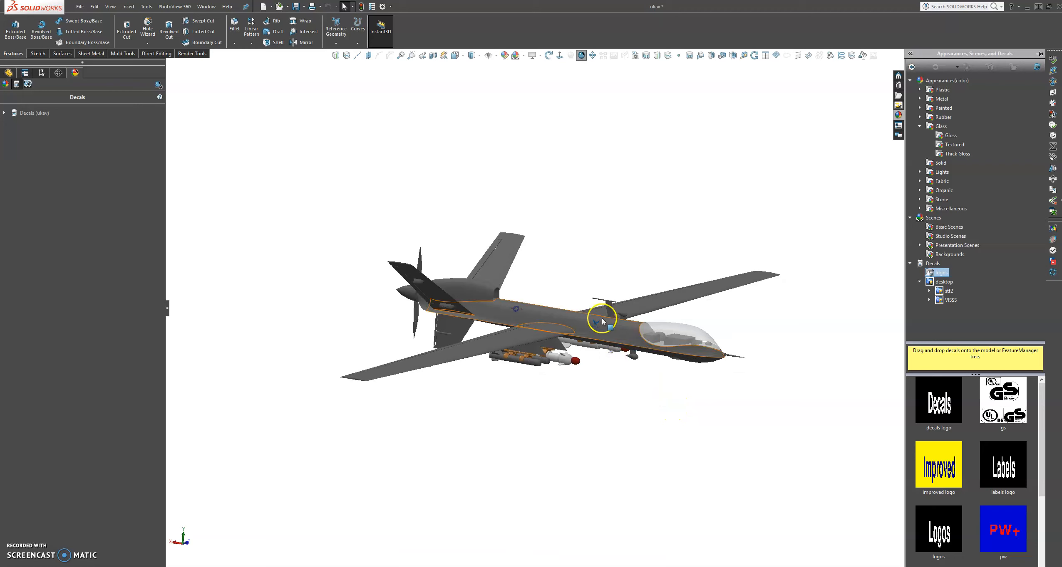
{"action": "scroll", "coordinate": [603, 320], "scroll_direction": "down", "scroll_amount": 2}
{"action": "middle_click_drag", "start_coordinate": [619, 374], "coordinate": [589, 381]}
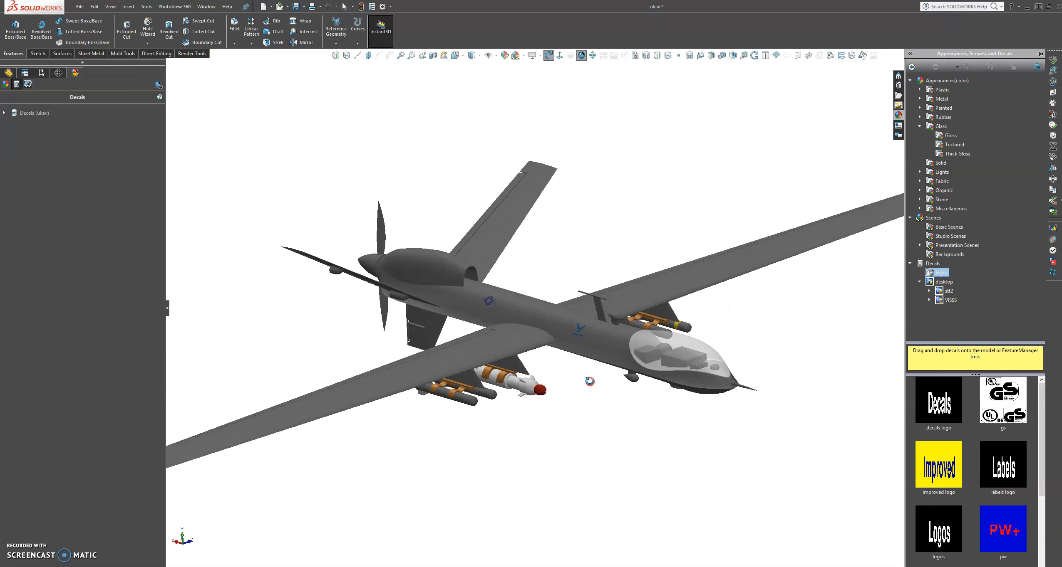